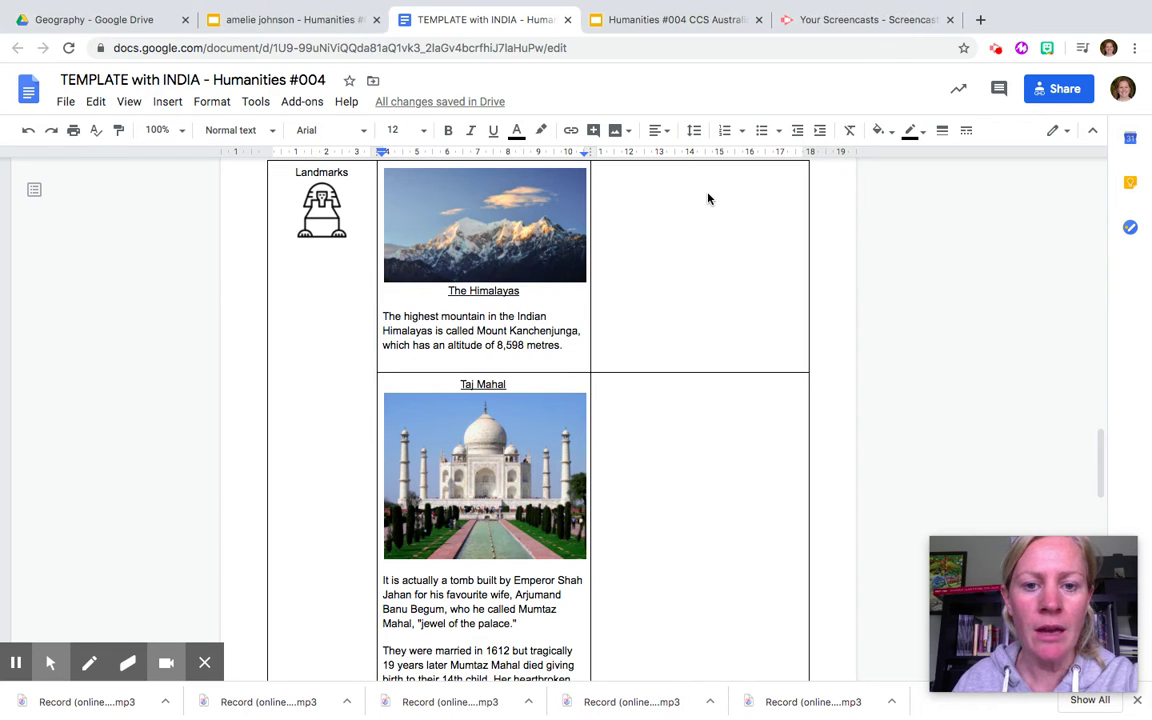
Step: Place the cursor in the empty right-hand cell beside The Himalayas
triple_click(626, 181)
Step: With the caret at the top of that cell, open the Insert > Image > Search the web sidebar
click(634, 181)
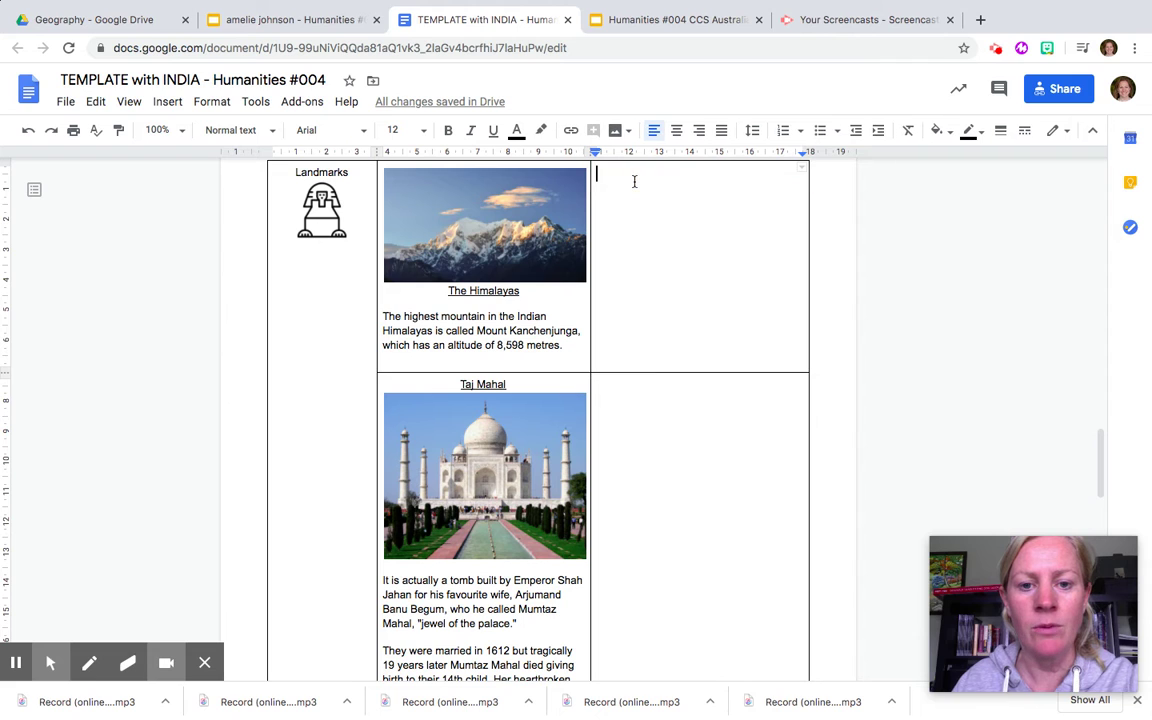
click(169, 104)
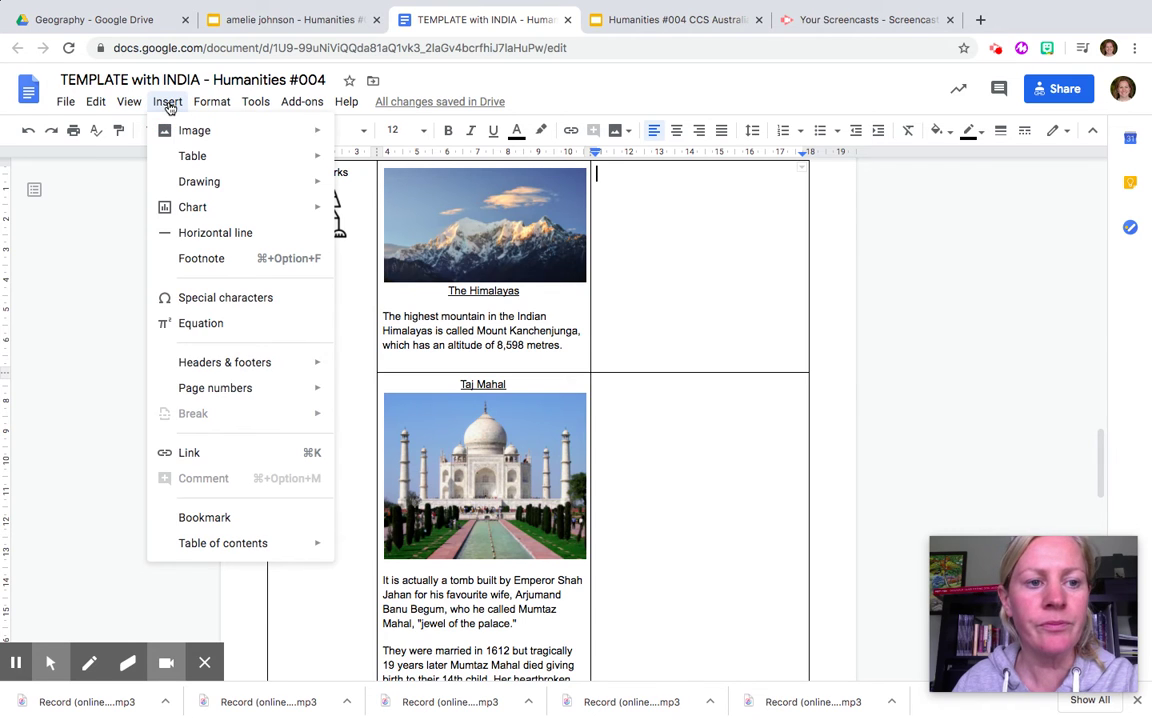
mouse_move(257, 129)
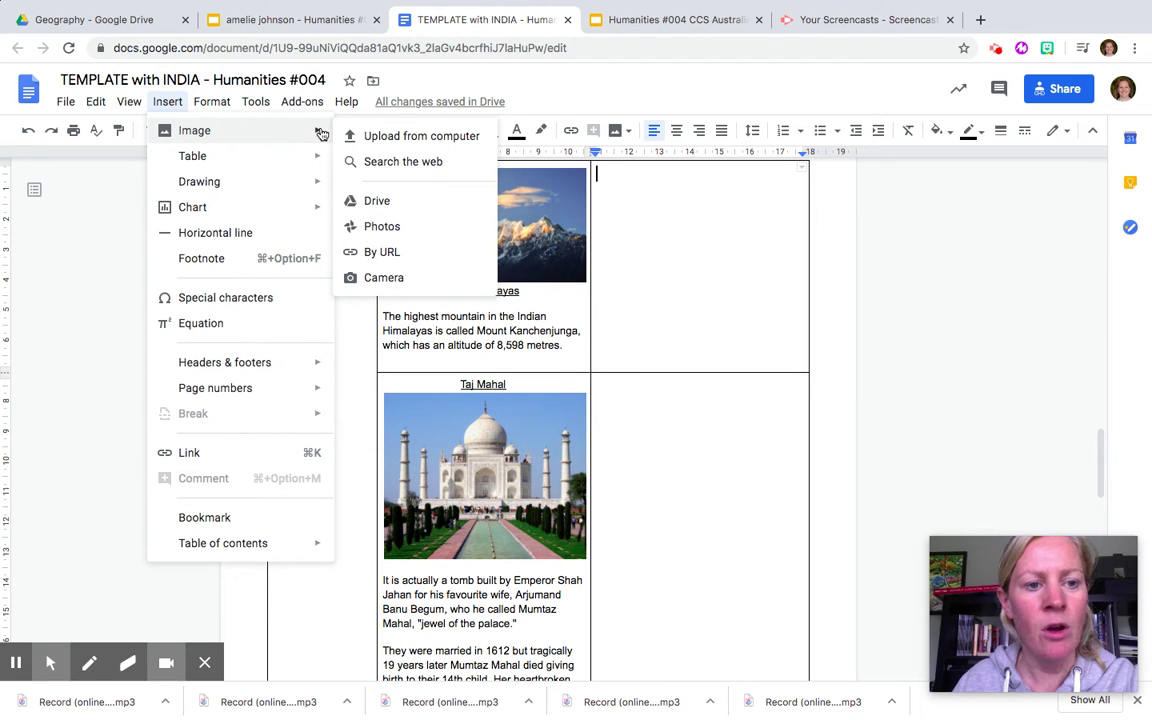
click(428, 162)
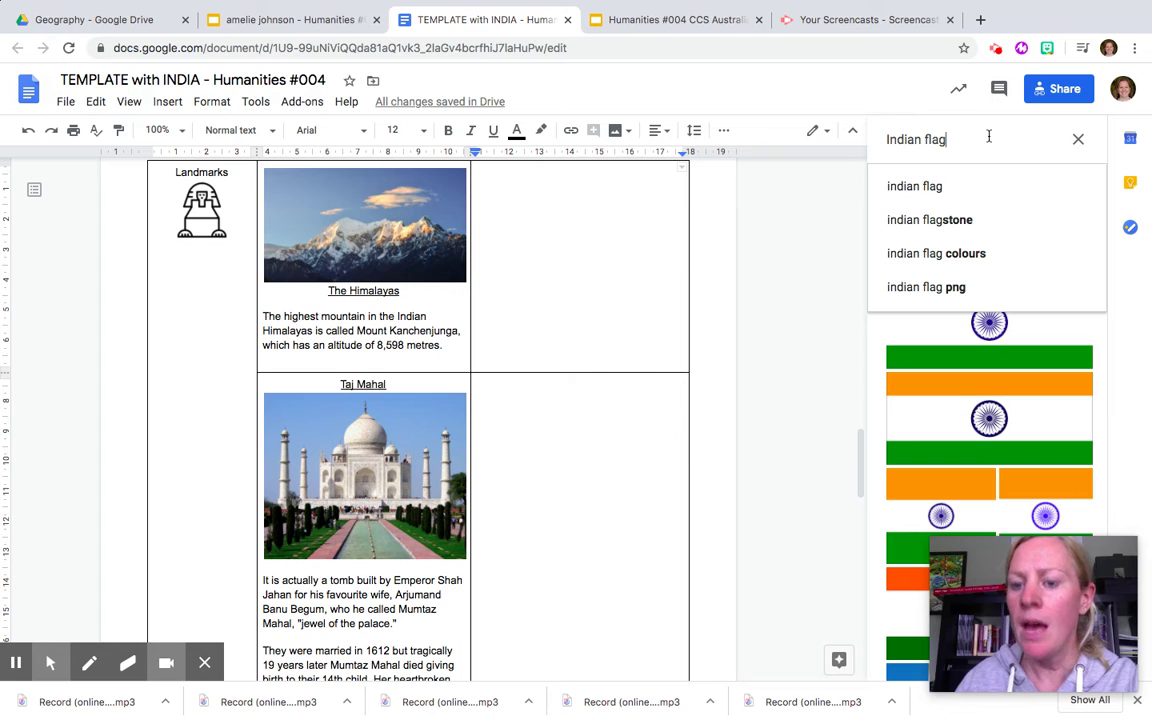
Step: Replace the 'Indian flag' image search with 'Uluru' and pick up the first Uluru photo
key(BackSpace)
key(BackSpace)
key(BackSpace)
key(BackSpace)
key(BackSpace)
key(BackSpace)
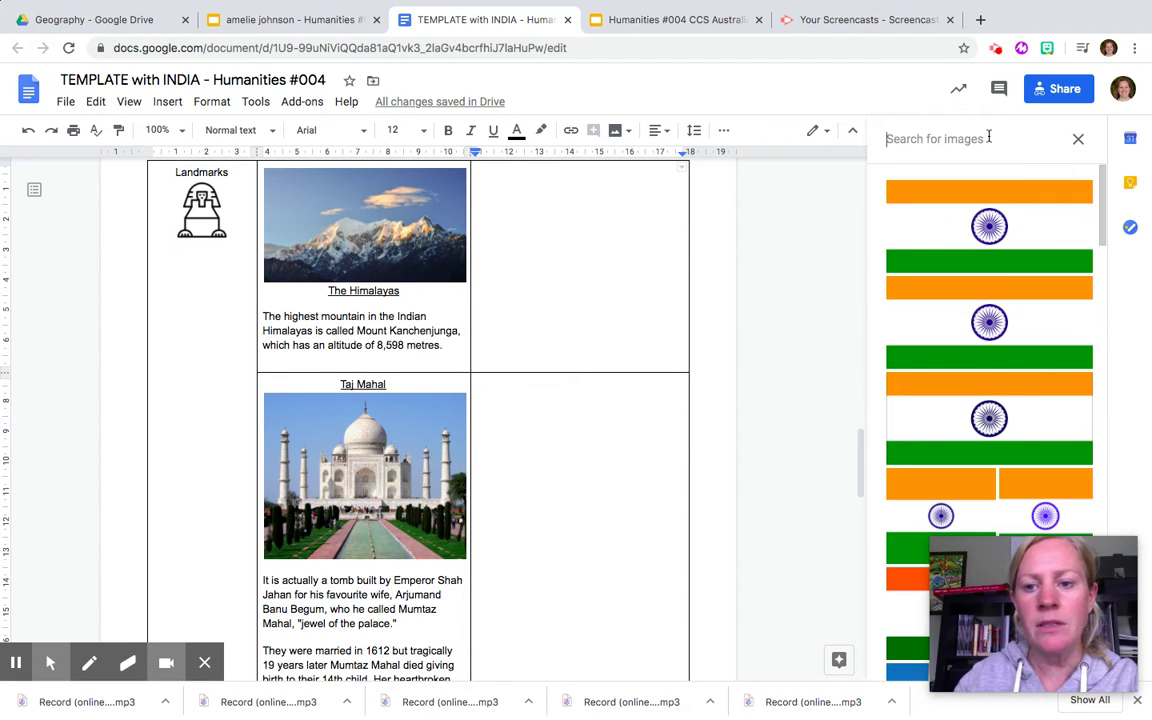
text(Uluru)
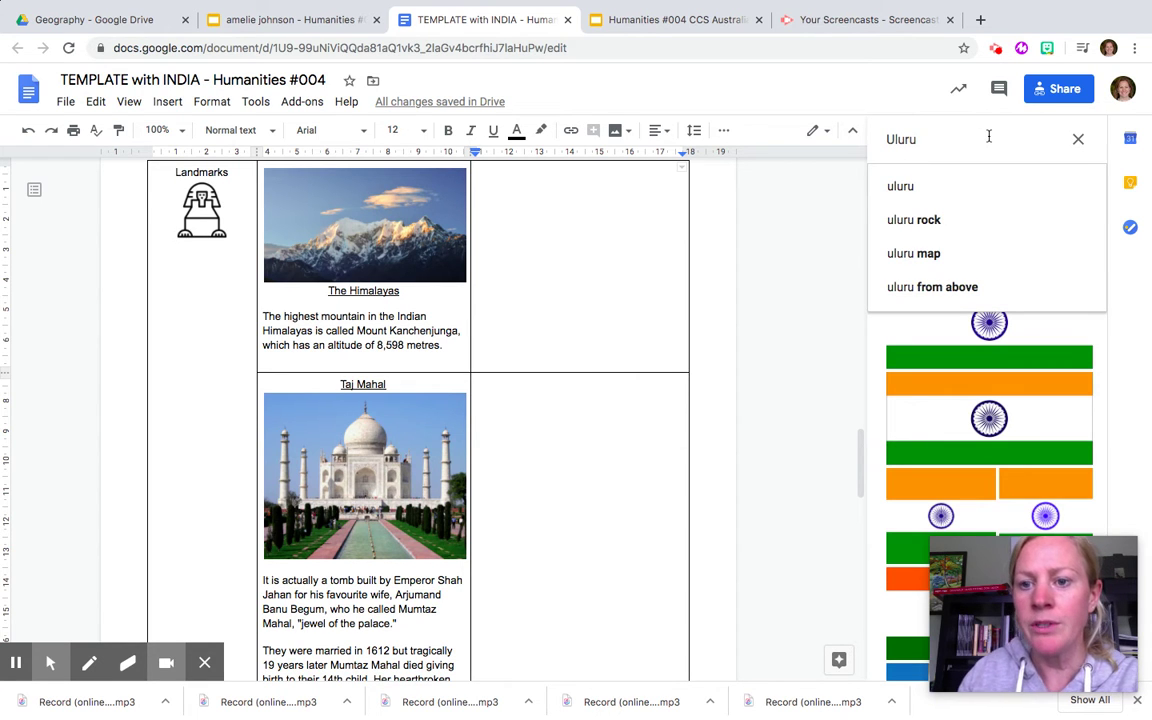
key(Return)
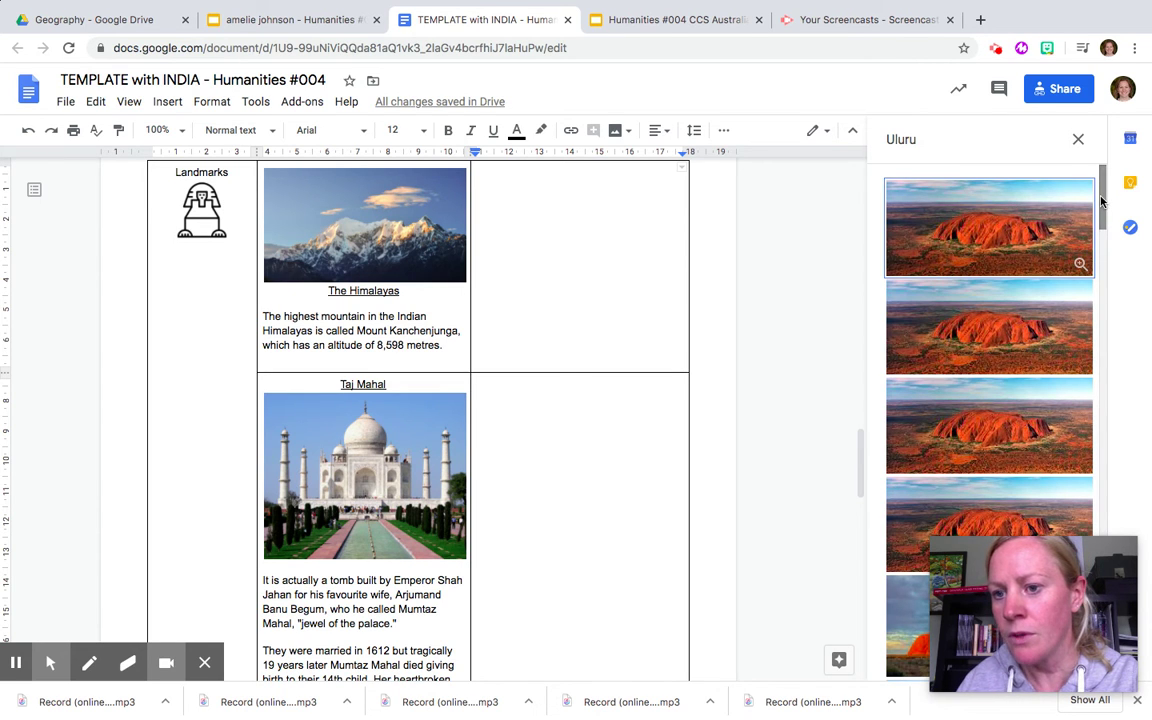
mouse_move(1101, 202)
mouse_down()
mouse_move(1103, 348)
mouse_move(1114, 193)
mouse_move(1098, 192)
mouse_up()
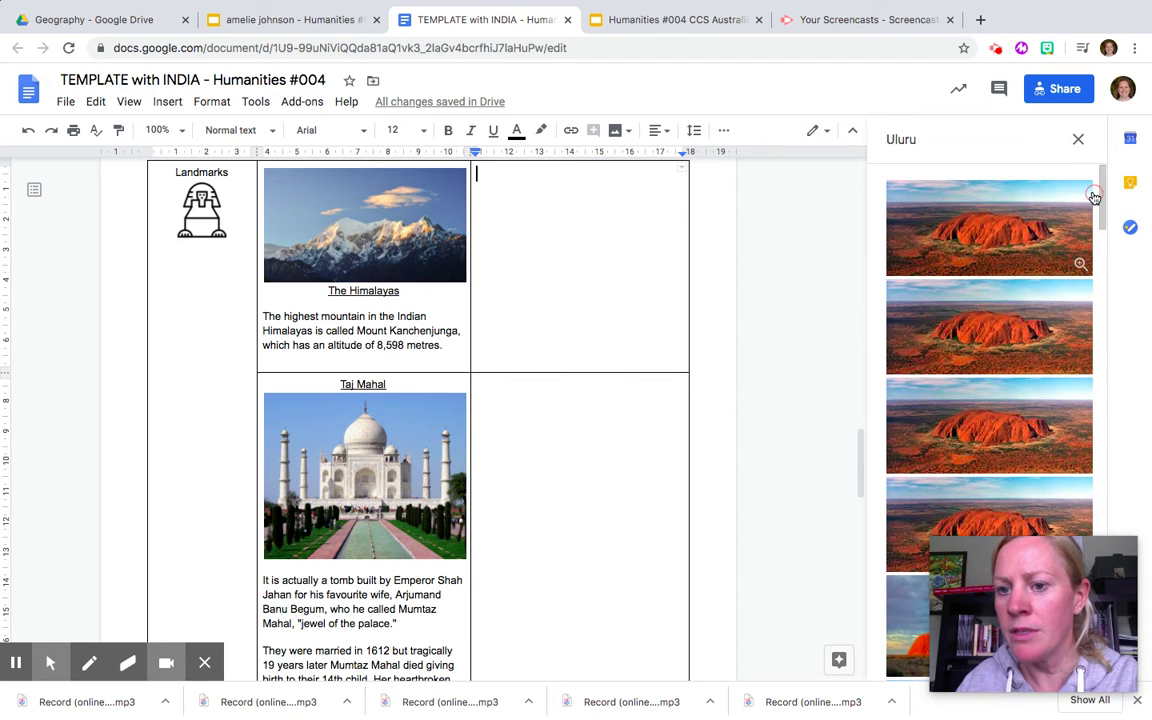
click(1015, 207)
Step: Put the first Uluru search result into the cell beside The Himalayas, replacing an earlier dragged-in copy
drag(843, 236, 488, 179)
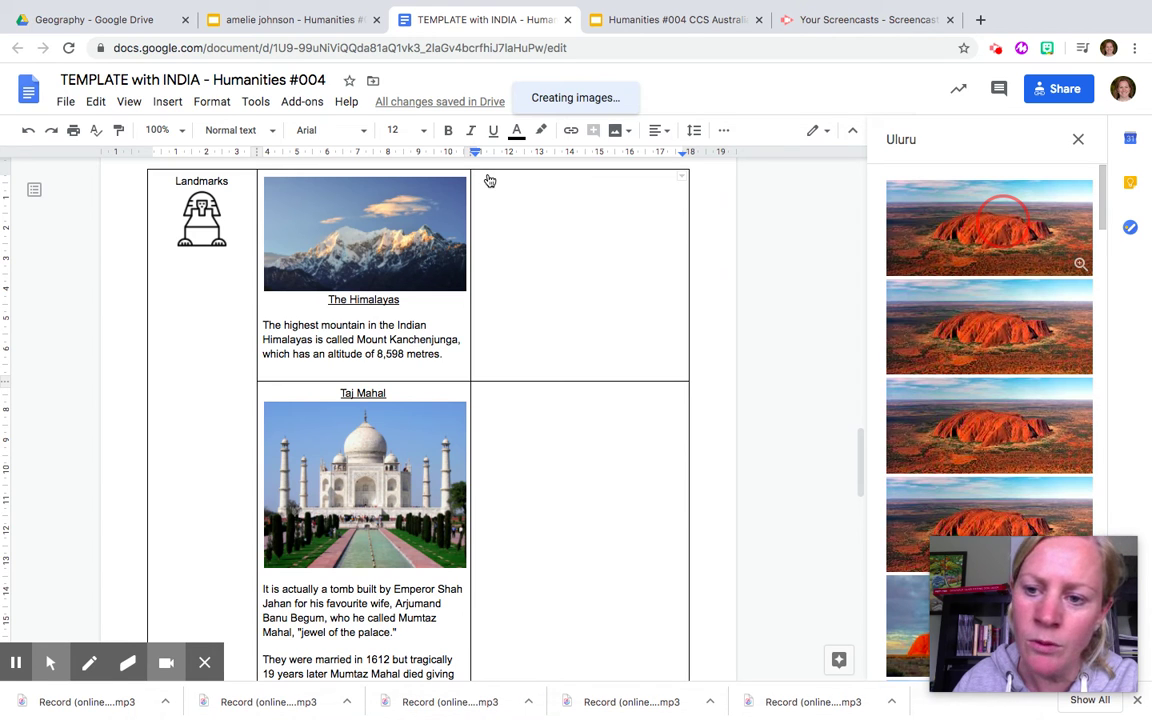
click(499, 201)
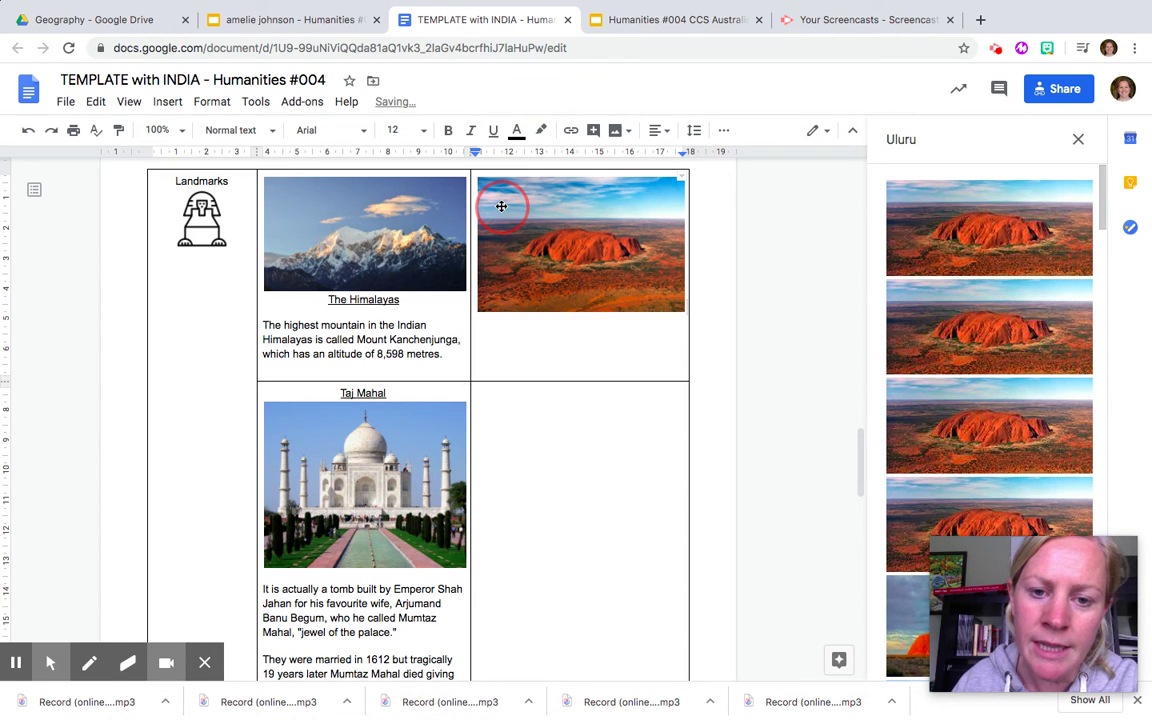
mouse_move(501, 206)
mouse_down()
mouse_move(468, 303)
mouse_move(639, 340)
mouse_up()
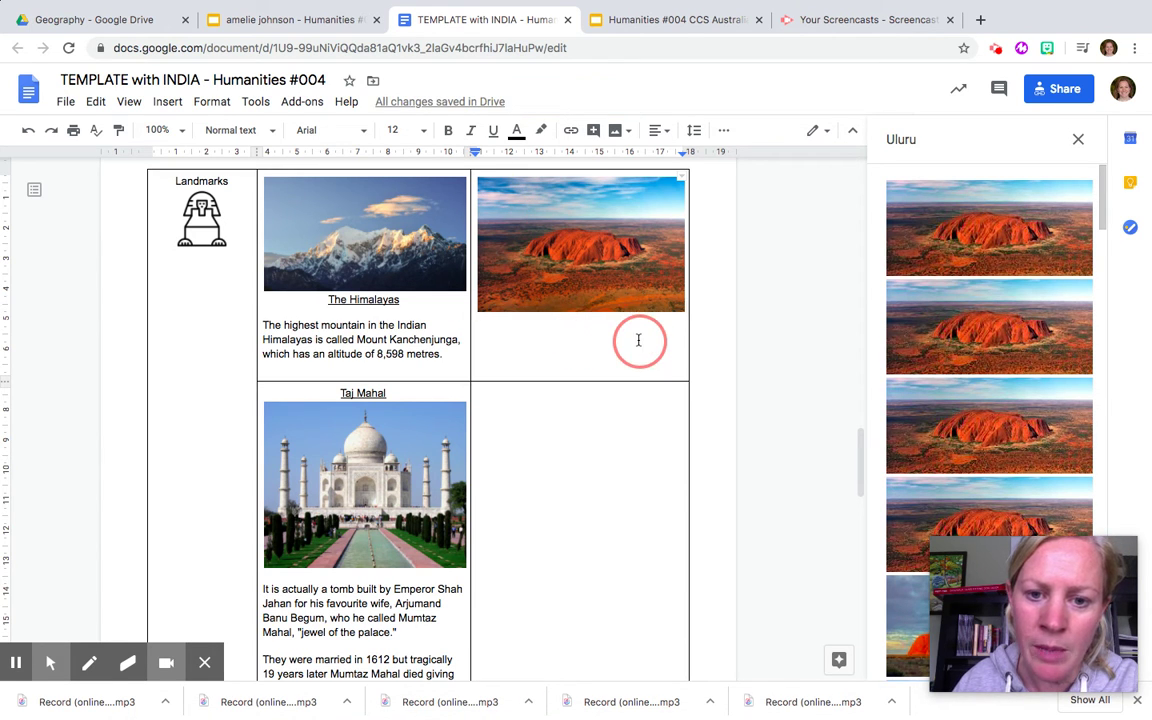
click(638, 340)
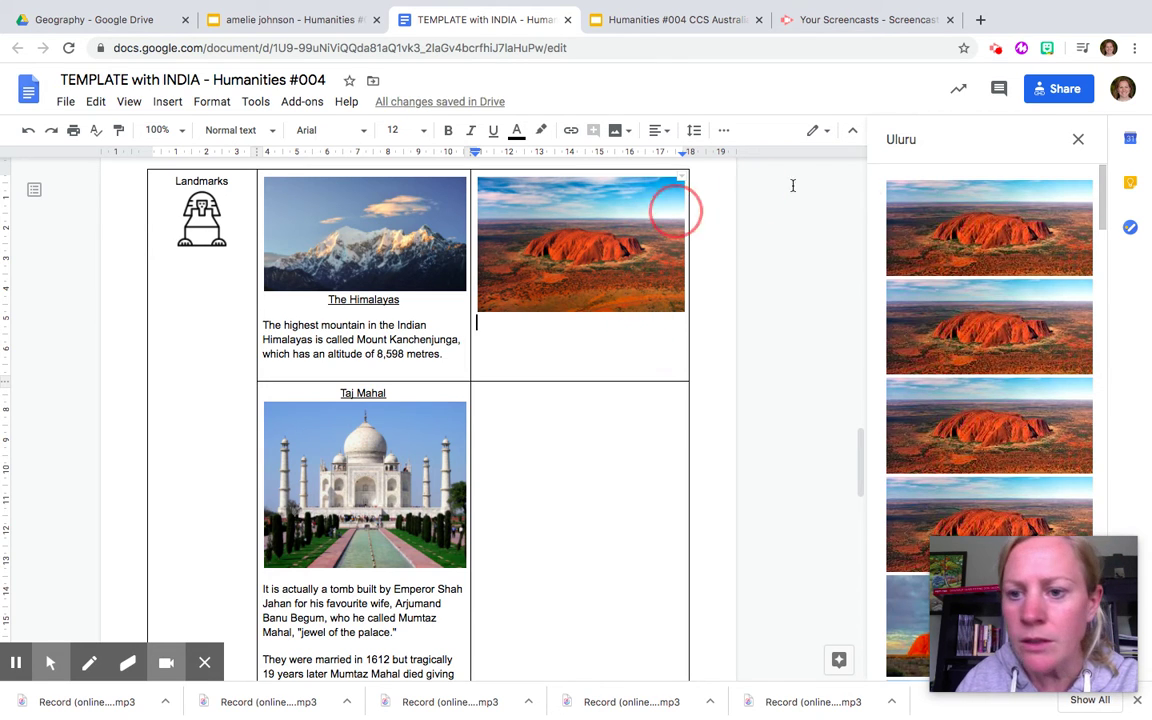
click(599, 241)
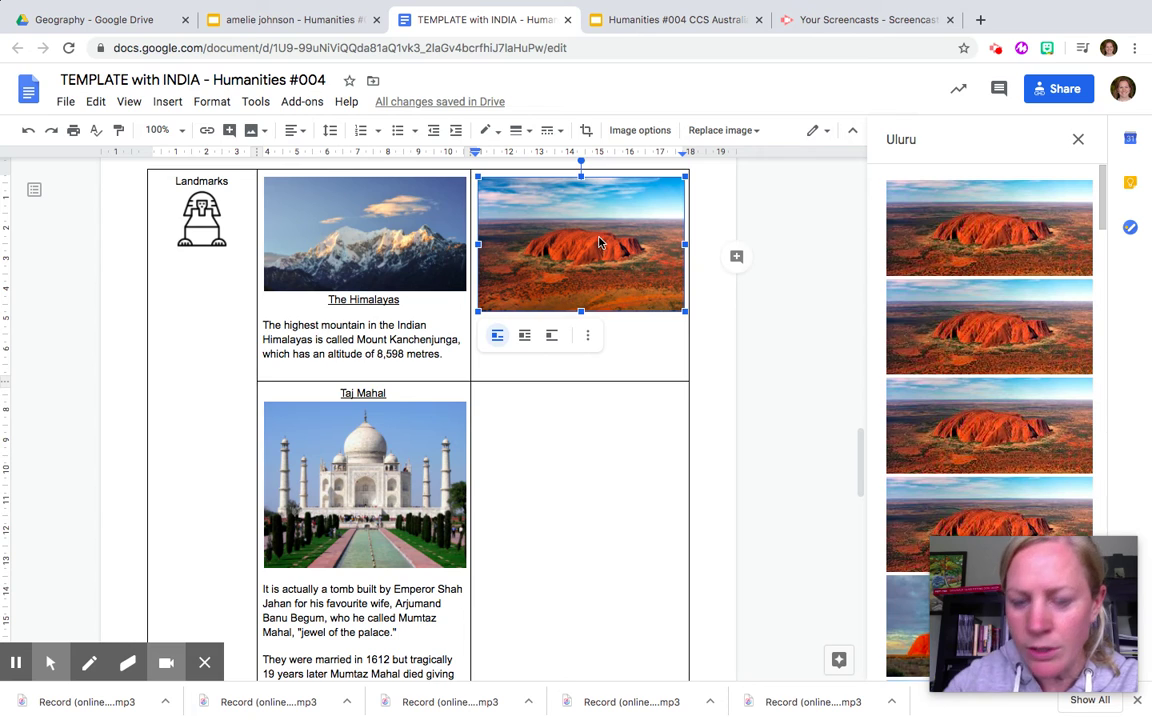
key(Delete)
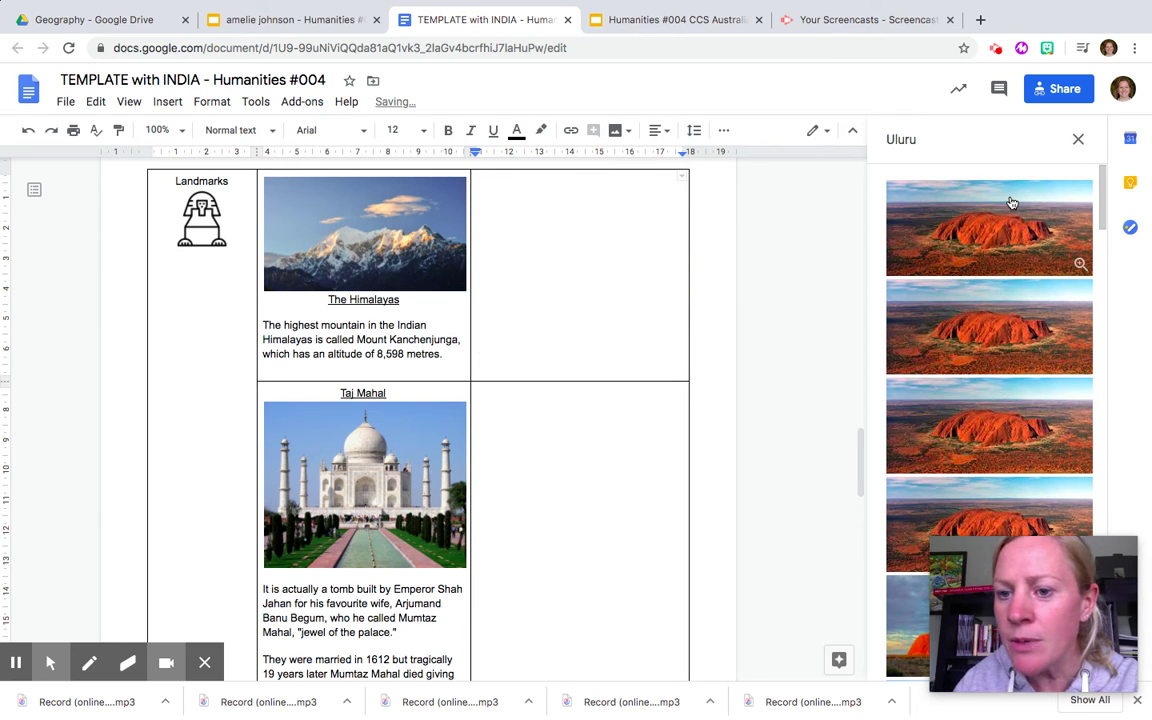
drag(1012, 203, 547, 228)
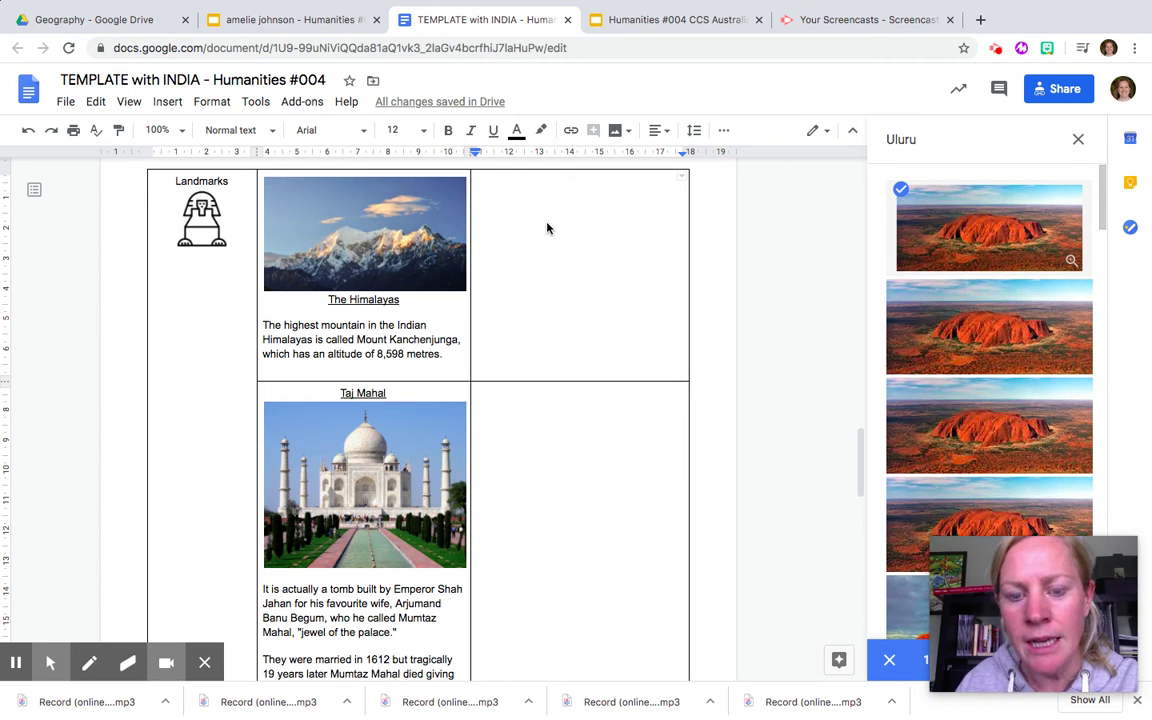
click(1006, 230)
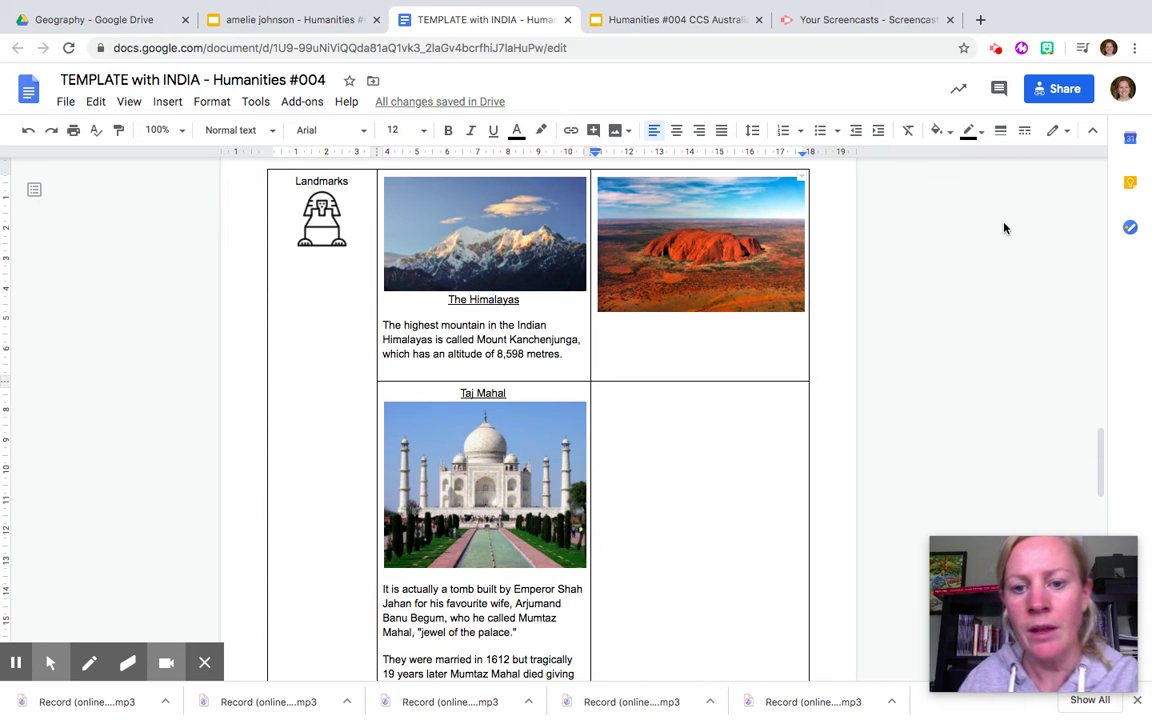
Step: Caption the photo 'Uluru. Located in Central Australia, in the desert.', removing the duplicated 'the'
key(Return)
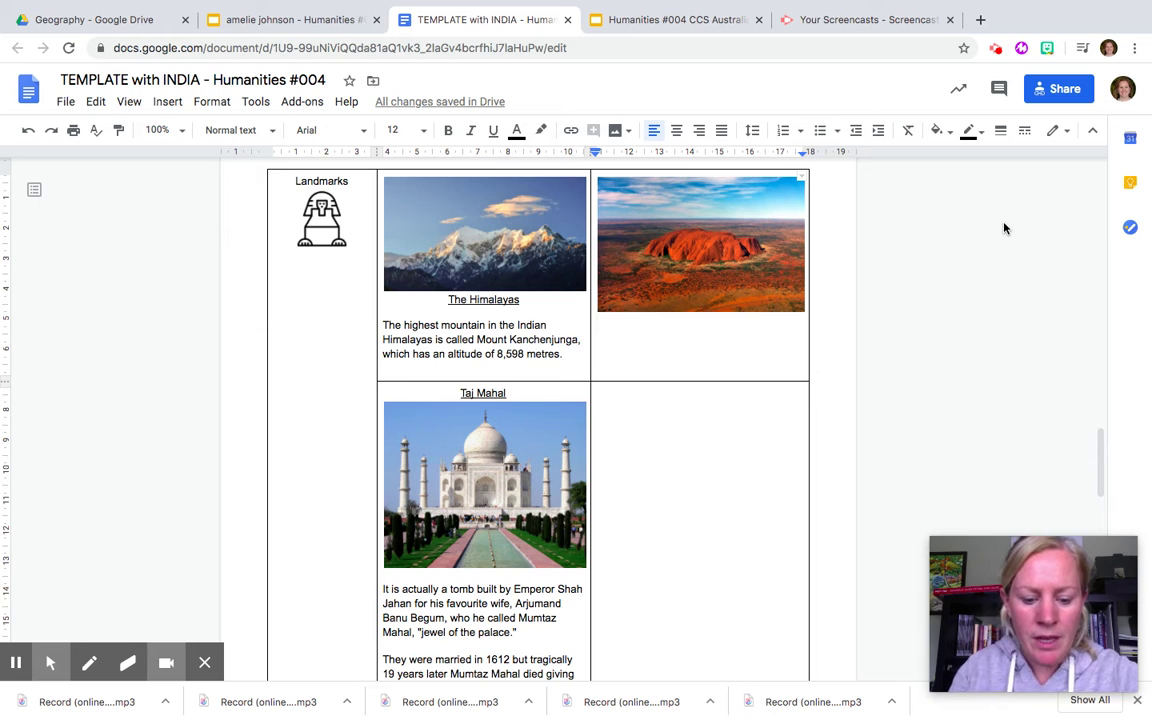
text(Uluru.)
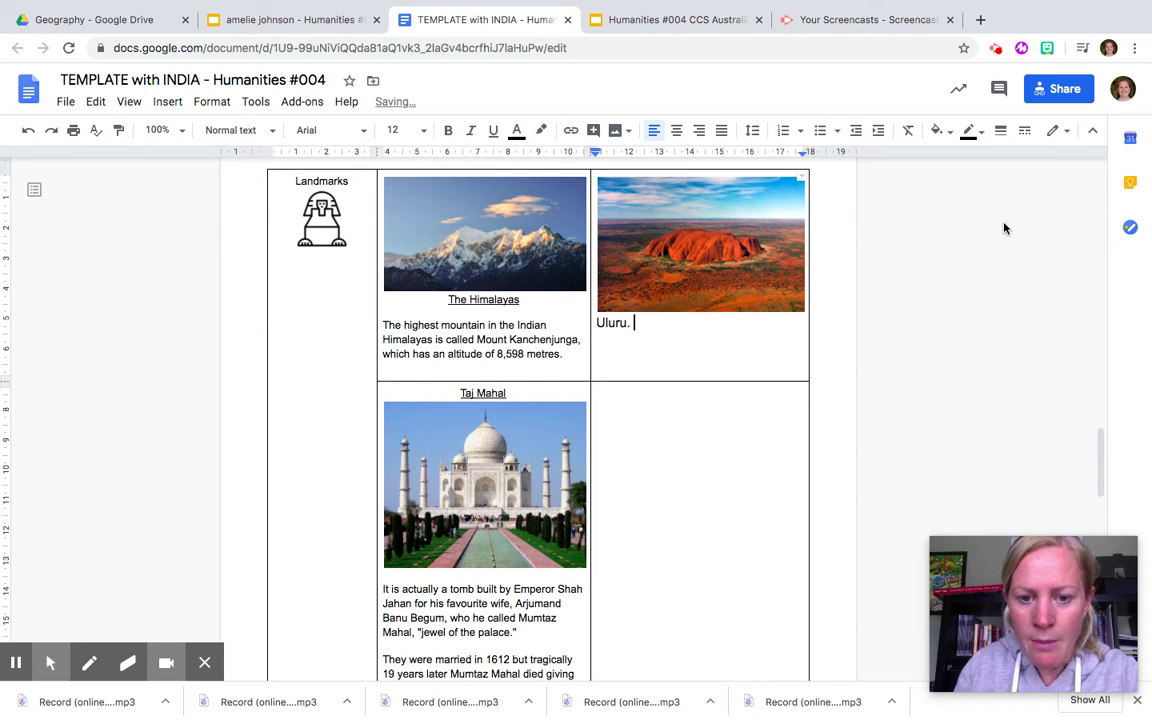
text( Locat)
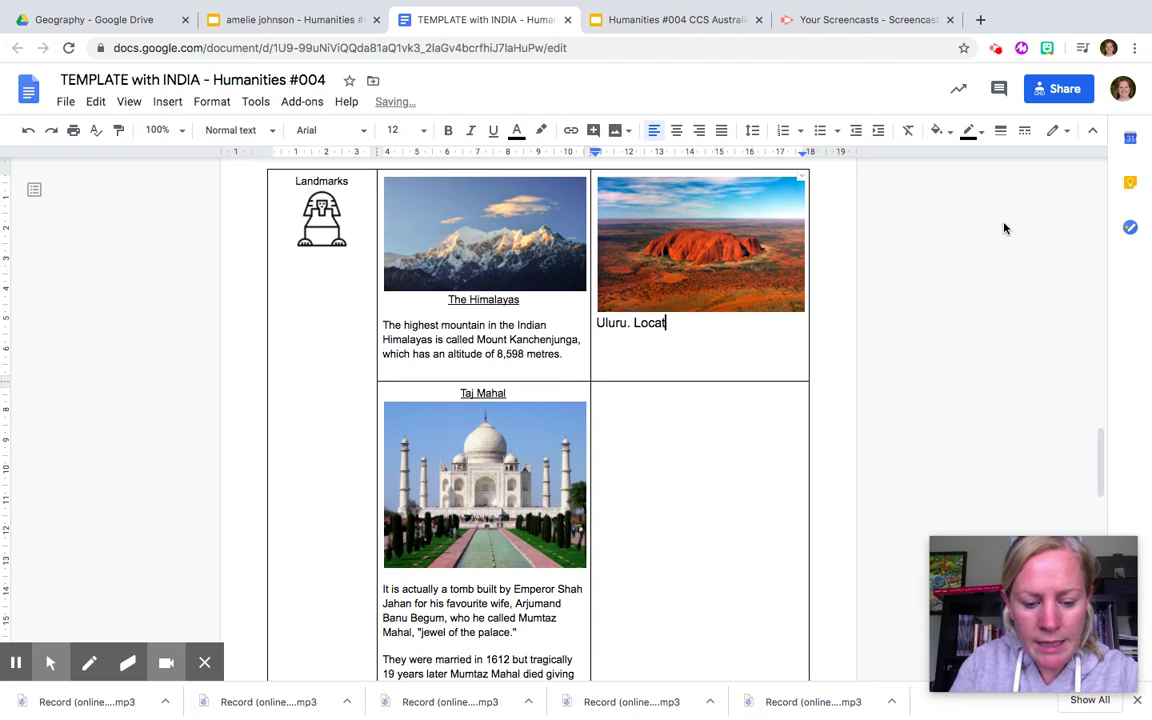
text(ed in Centr)
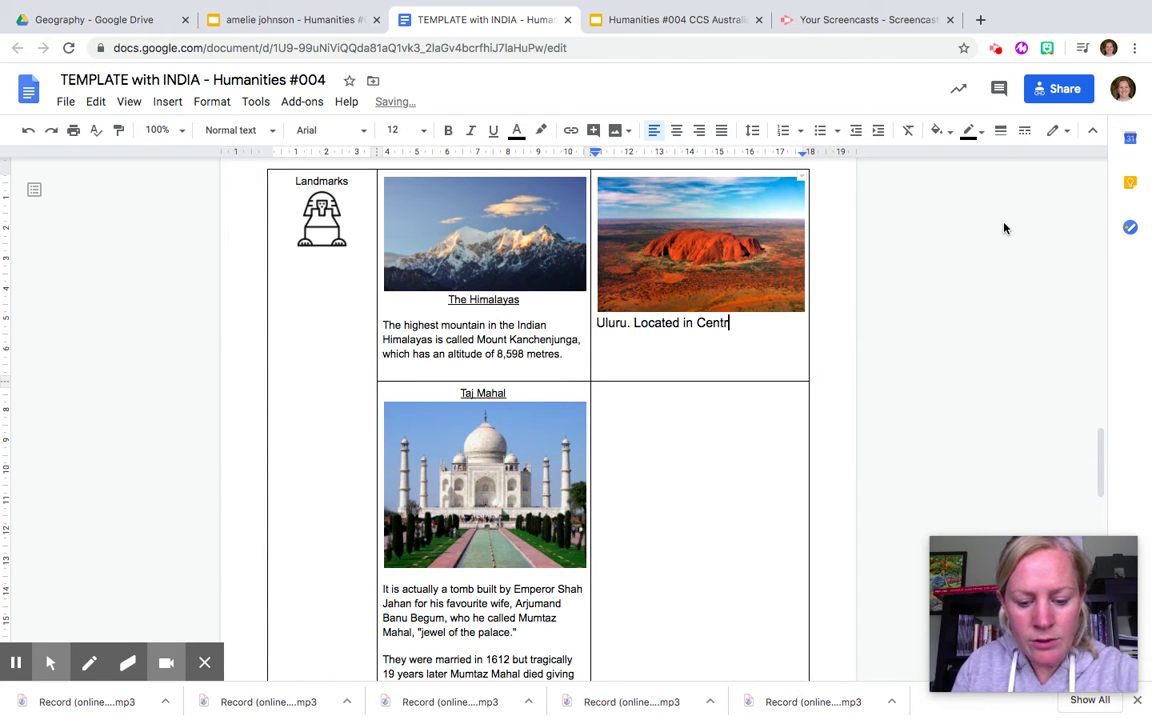
text(al Aust)
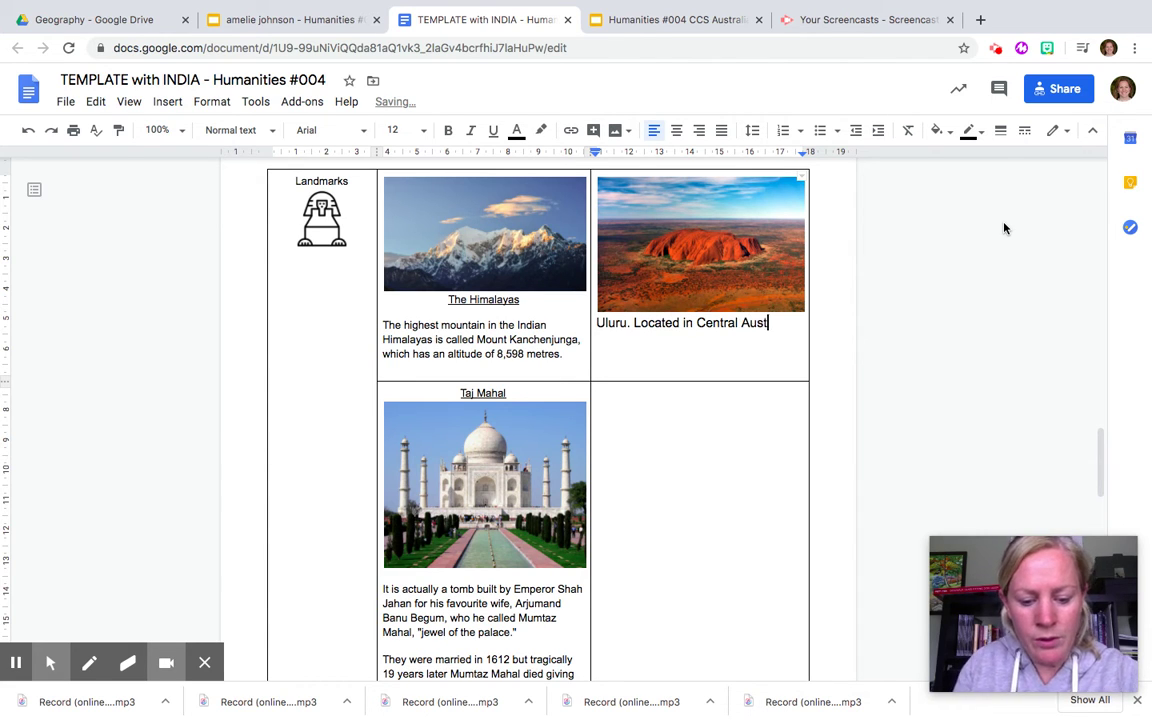
text(ralia, i)
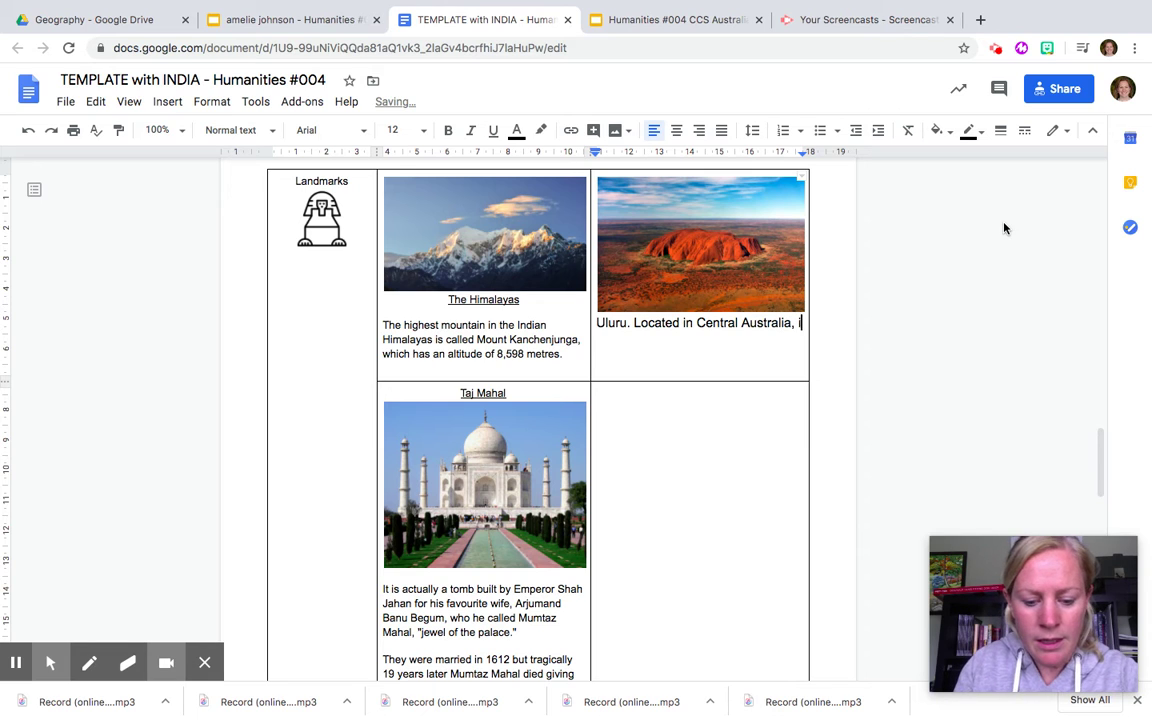
text(n the )
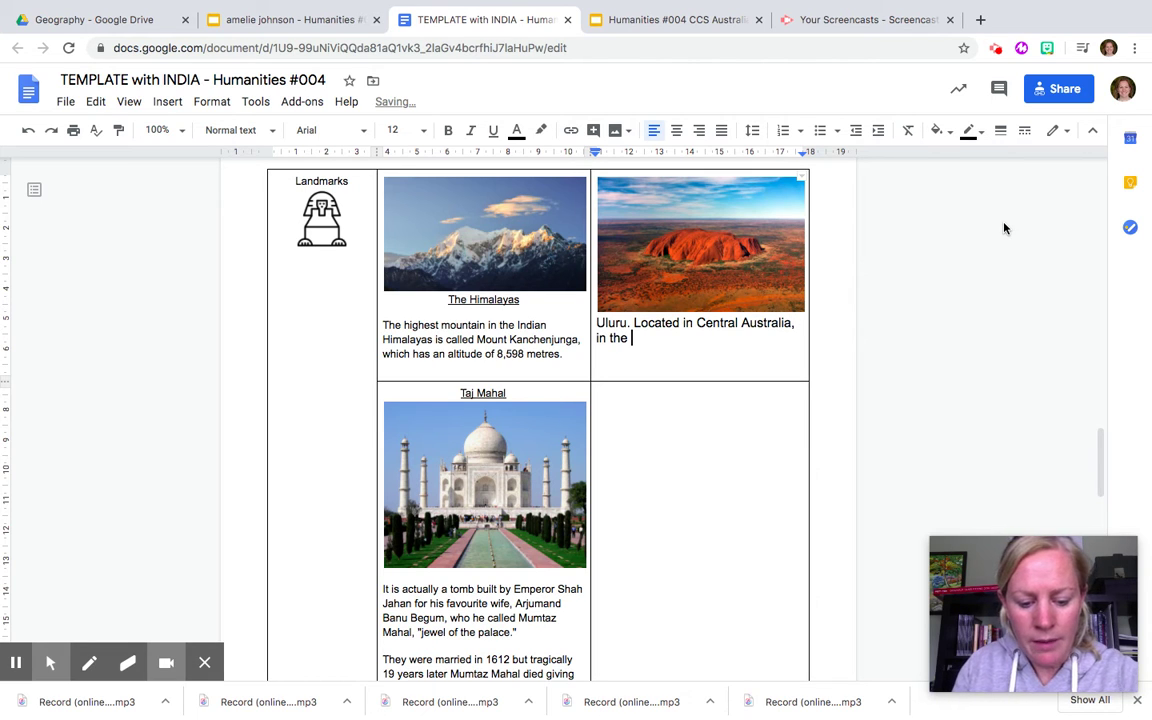
text(the desert.)
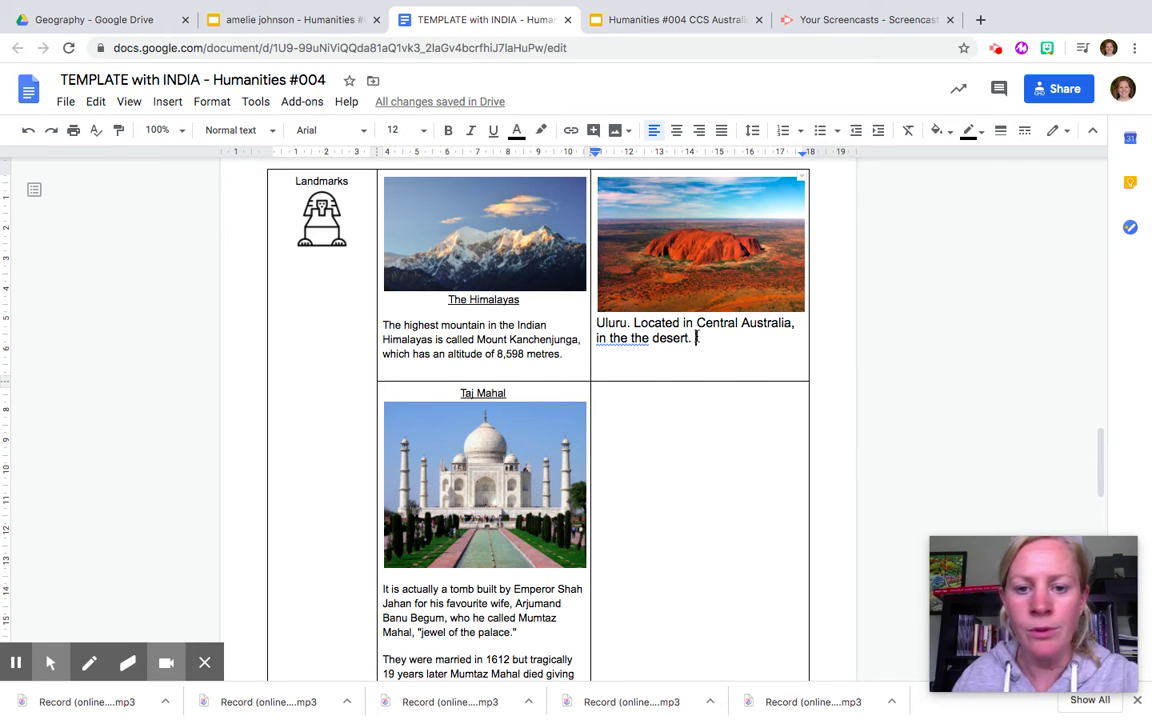
double_click(620, 342)
key(BackSpace)
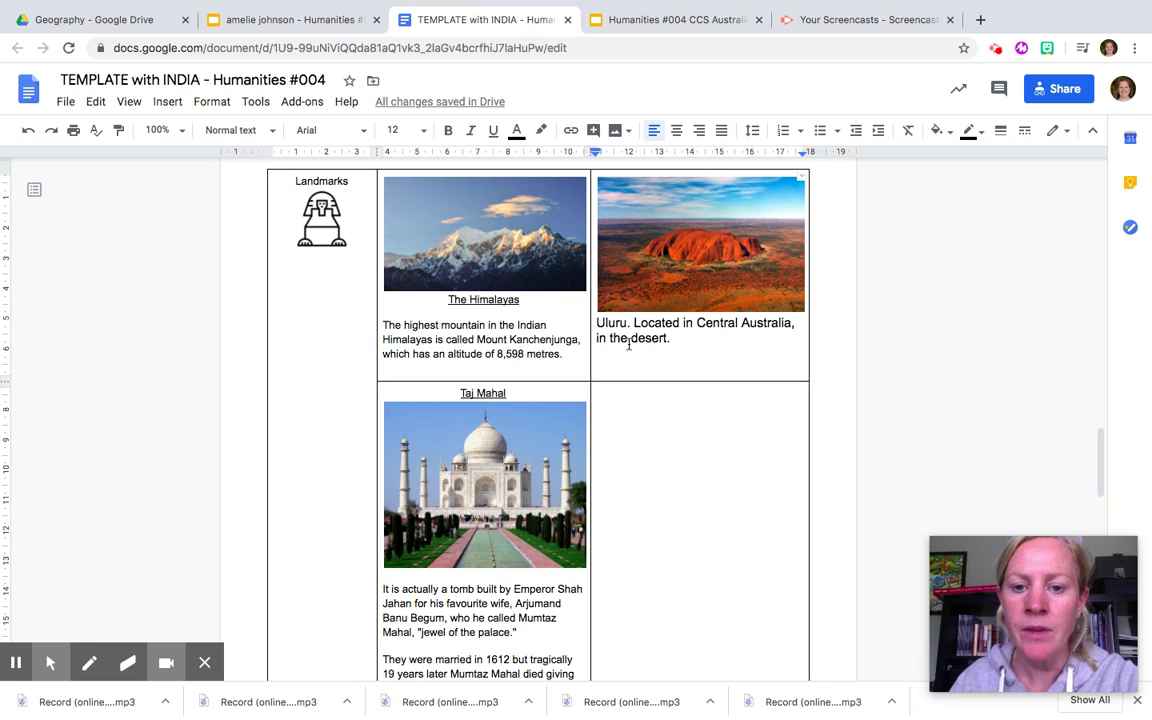
Step: With the caret in the empty cell below Uluru, bring up the web image search panel again
click(668, 414)
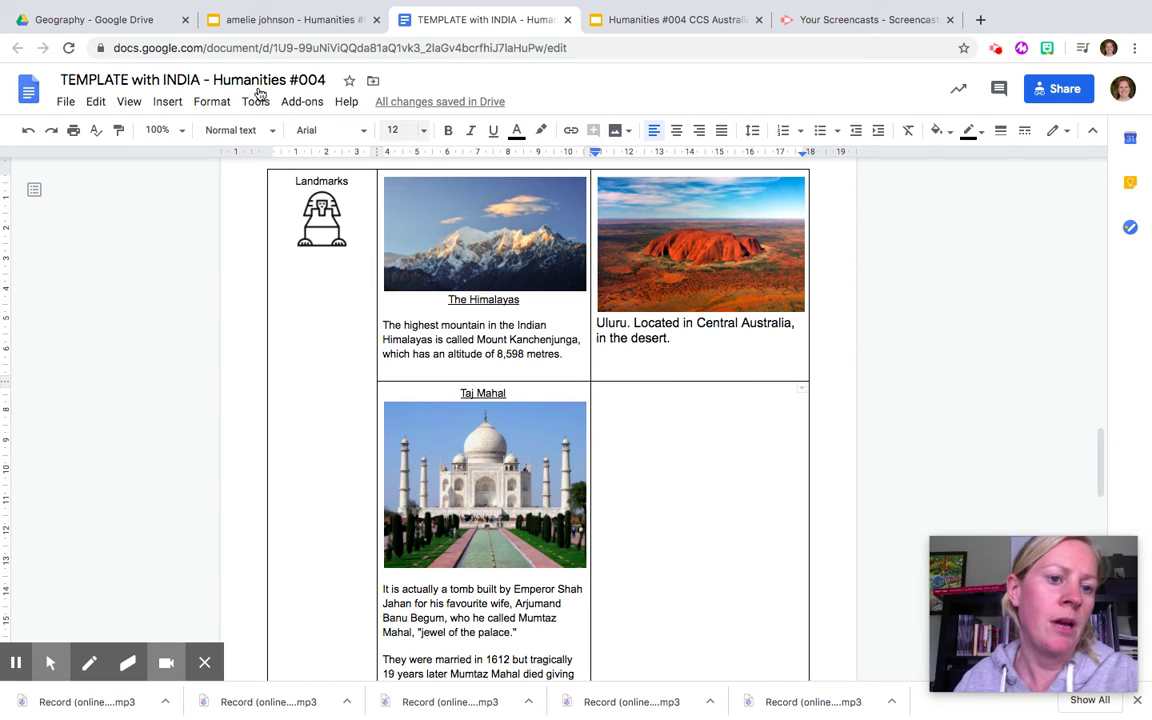
click(165, 105)
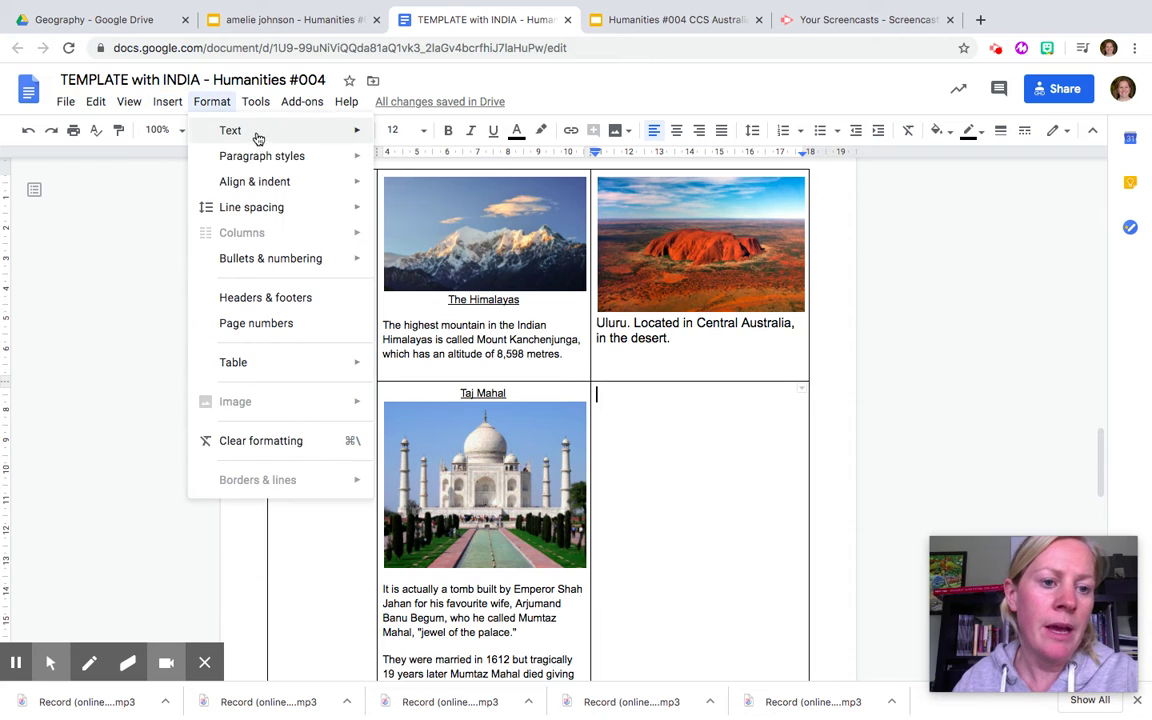
mouse_move(247, 129)
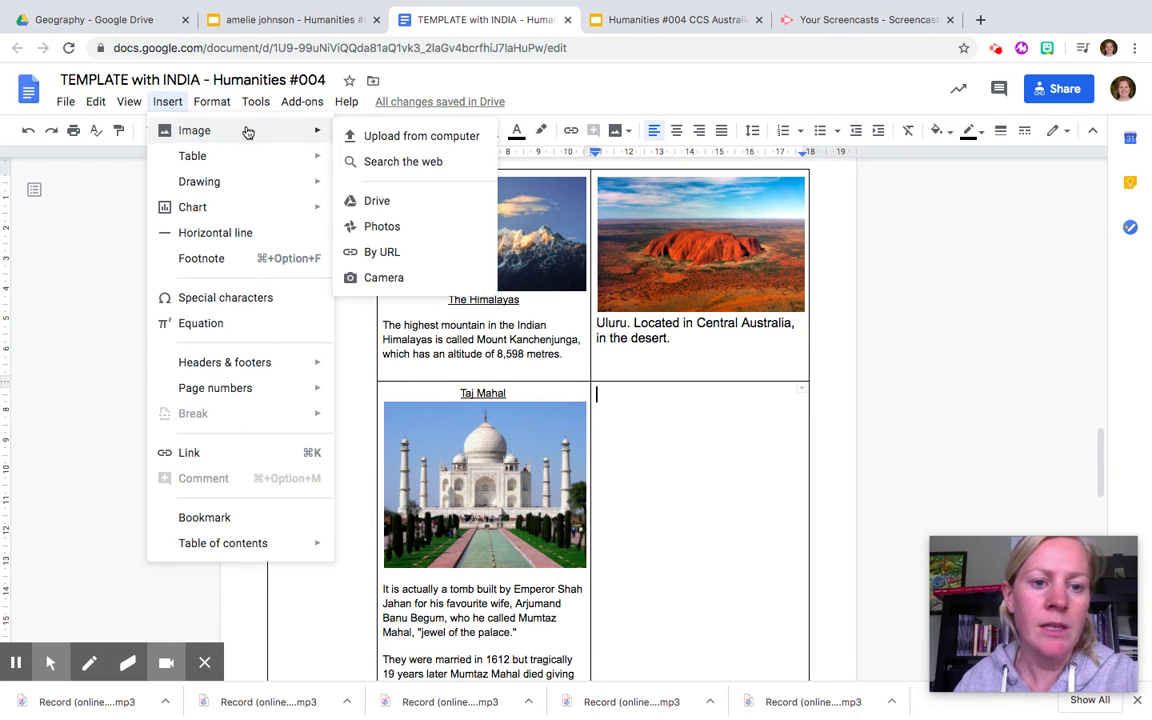
click(388, 163)
Step: Search images for 'sydney opera house' and insert the night-time Opera House photo into the cell
click(930, 139)
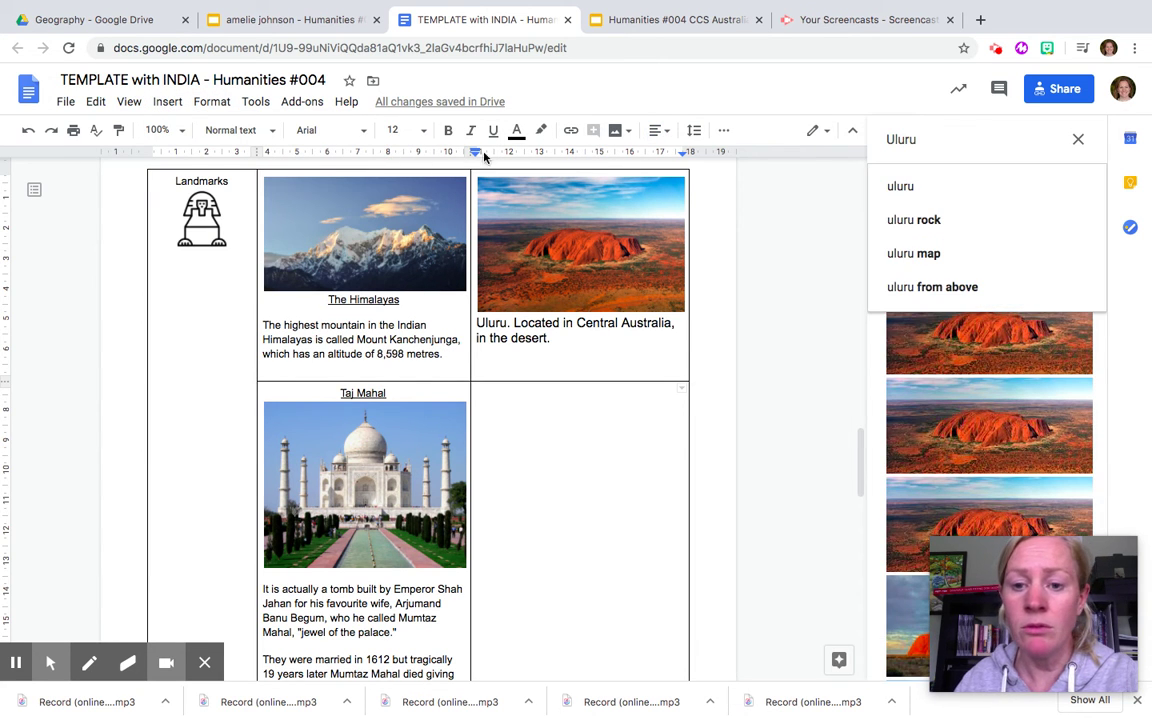
key(BackSpace)
key(BackSpace)
key(BackSpace)
key(BackSpace)
key(BackSpace)
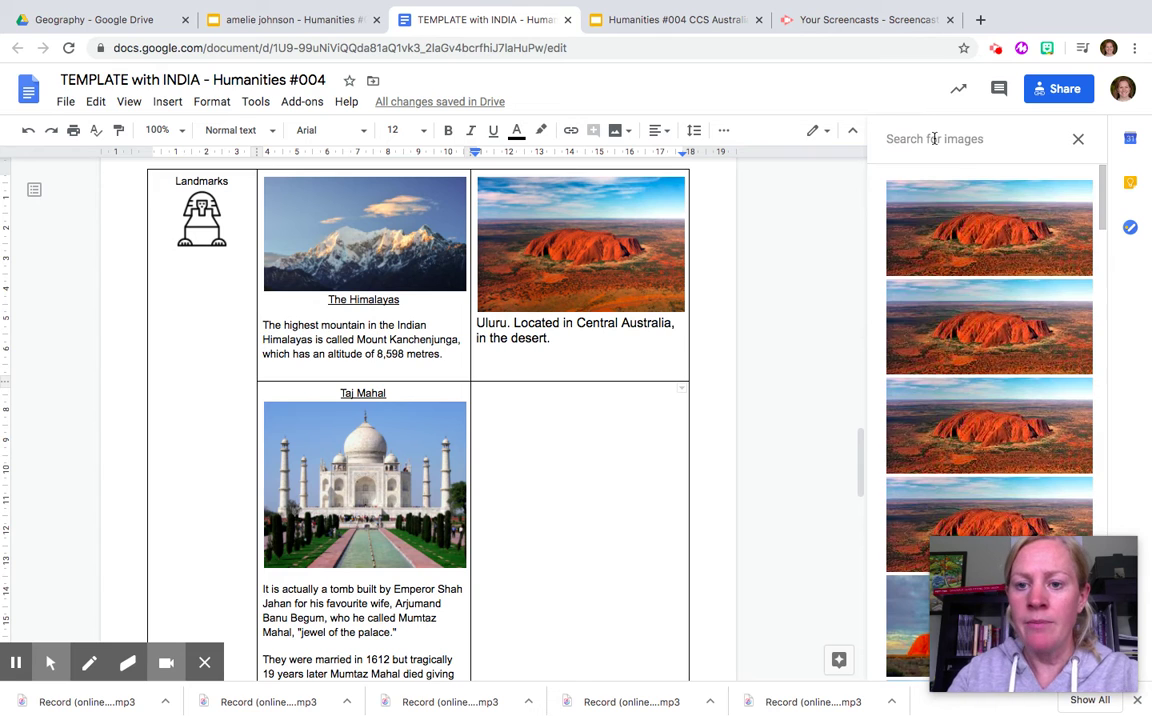
text(Synd)
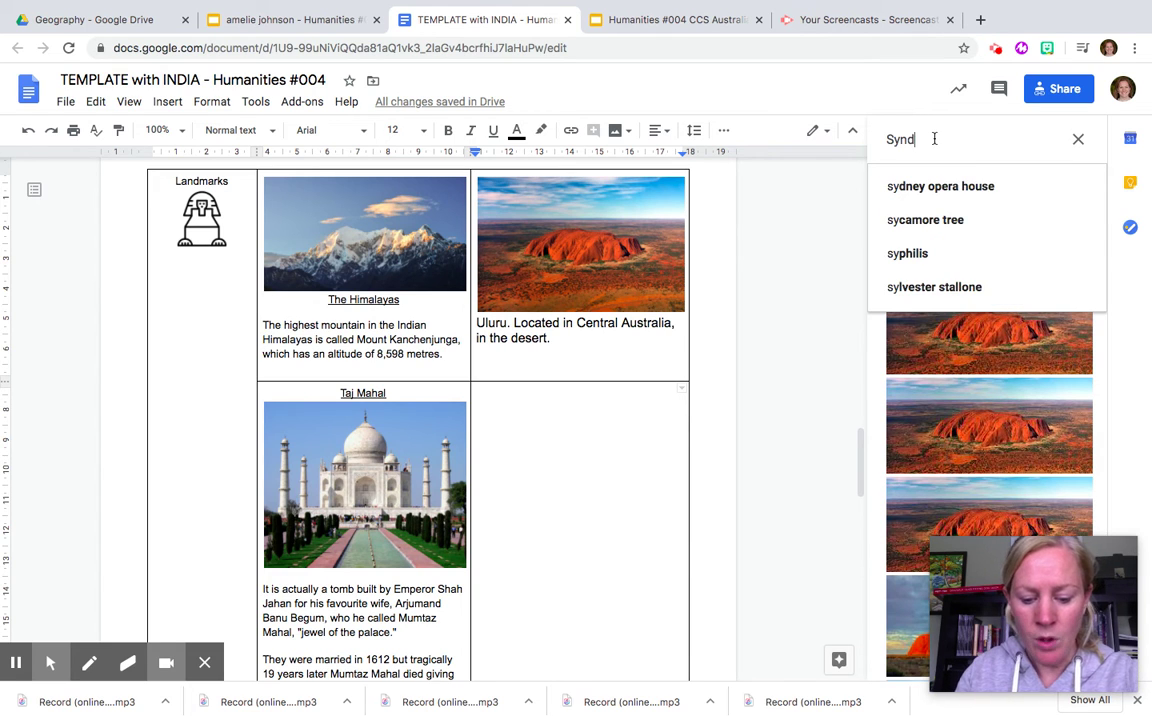
text(dney)
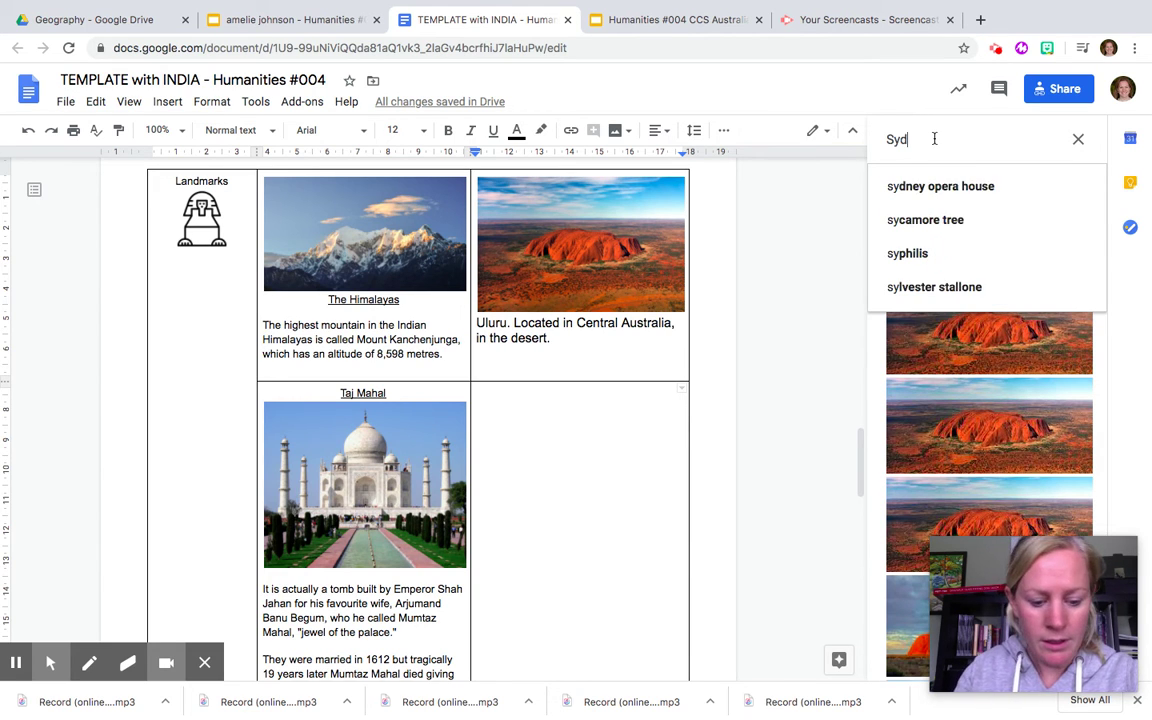
text( opera house)
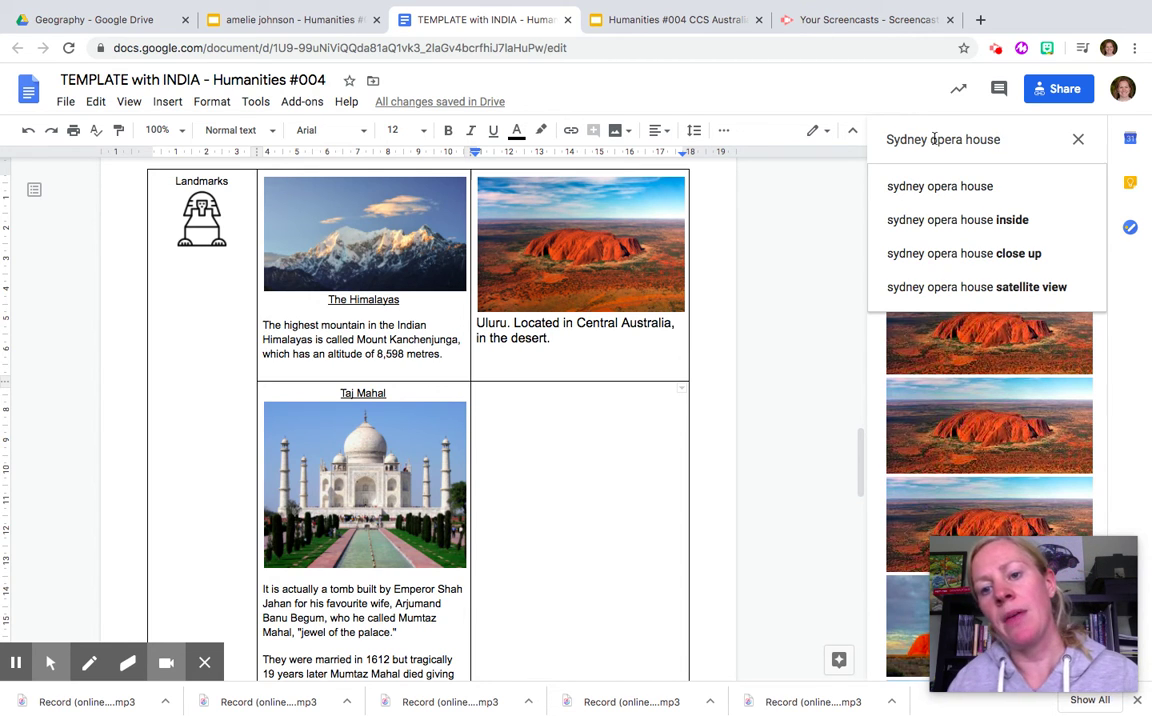
click(987, 187)
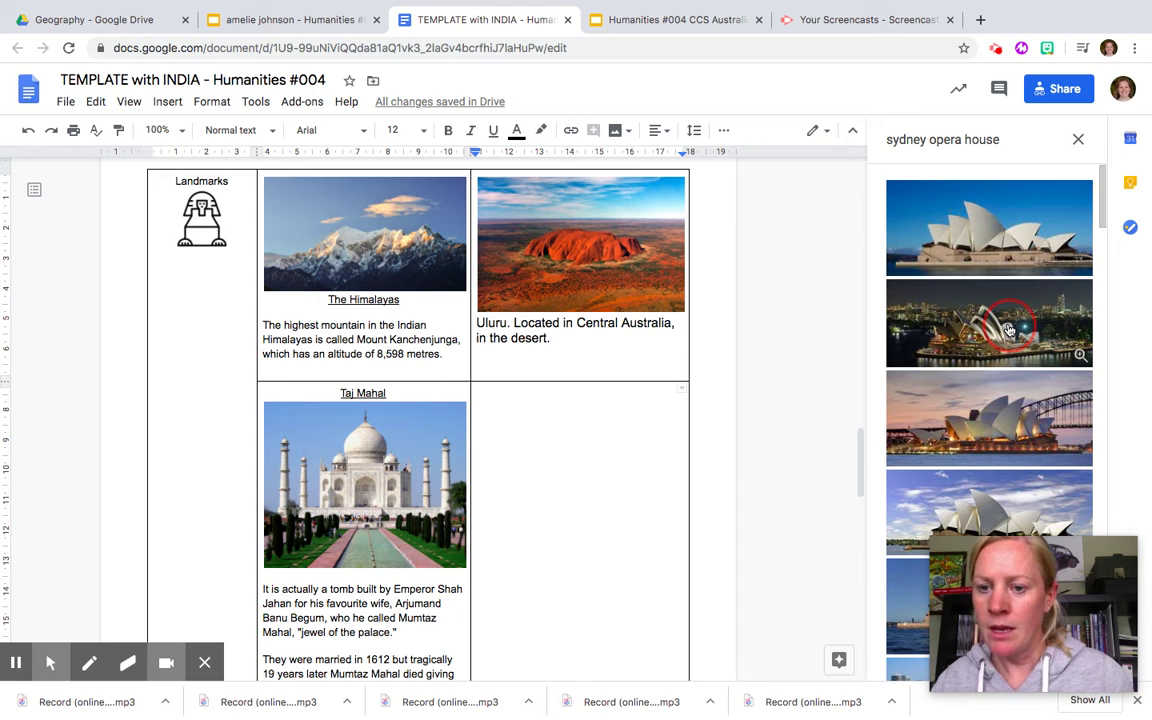
click(1008, 330)
drag(1072, 430, 1082, 112)
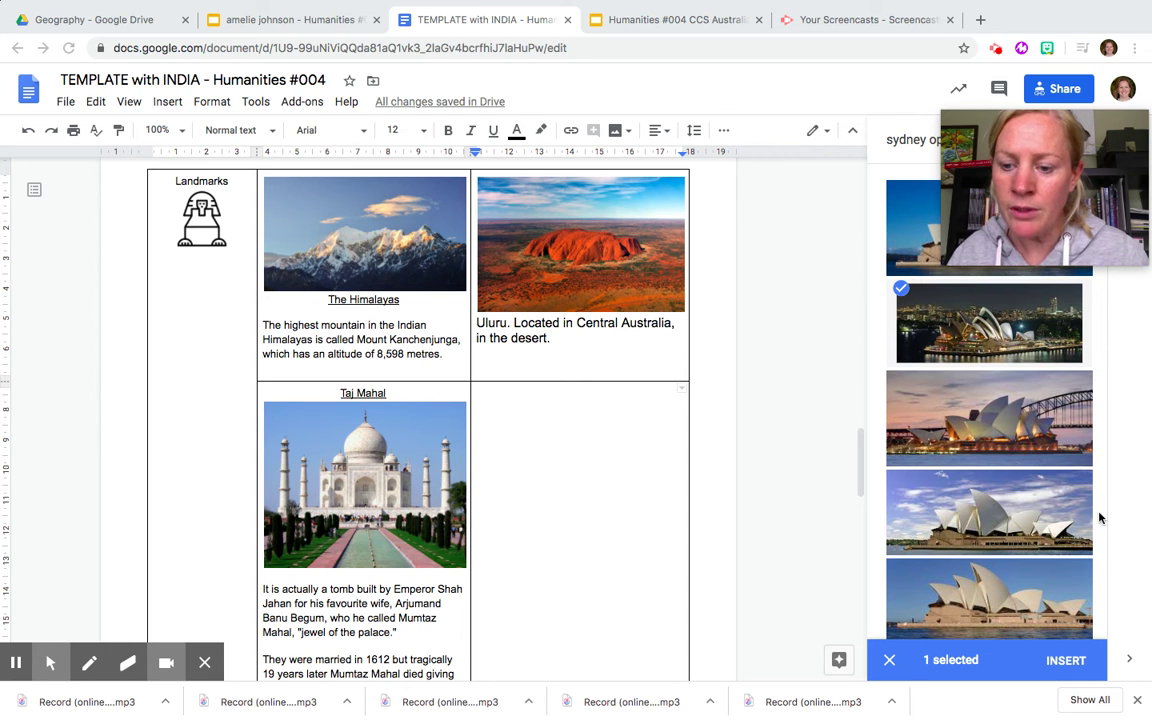
click(1066, 662)
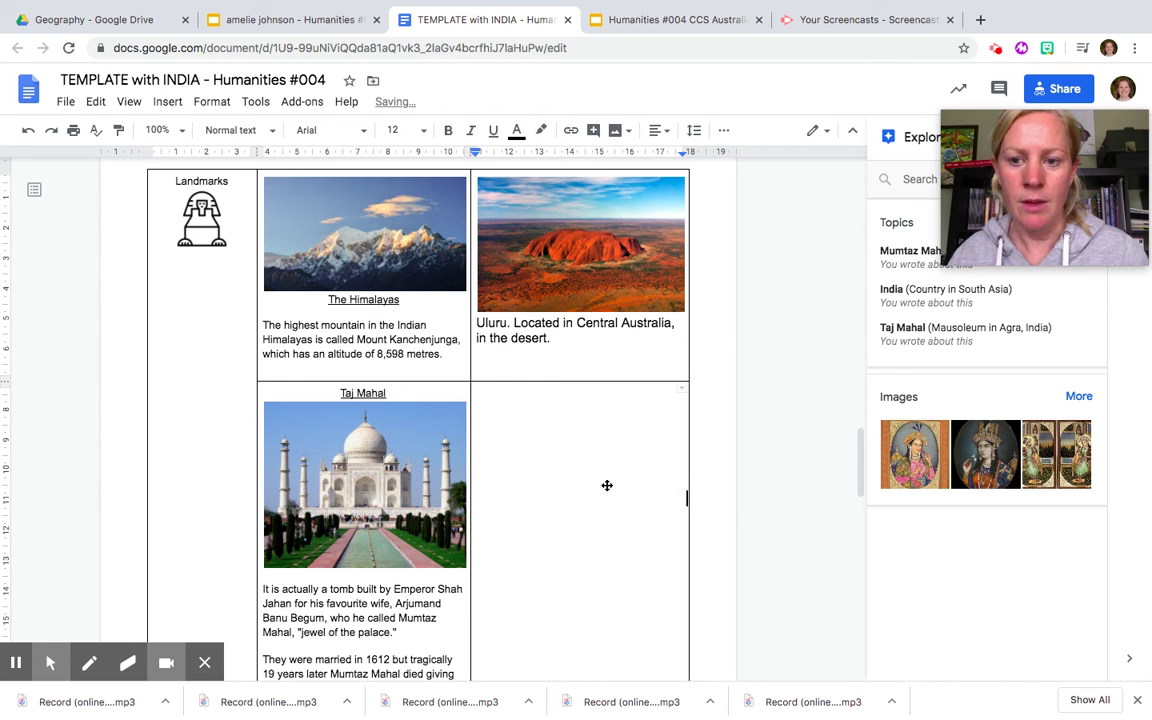
Step: Type the caption 'Sydney Opera House' below the photo and select it for underlining
click(551, 508)
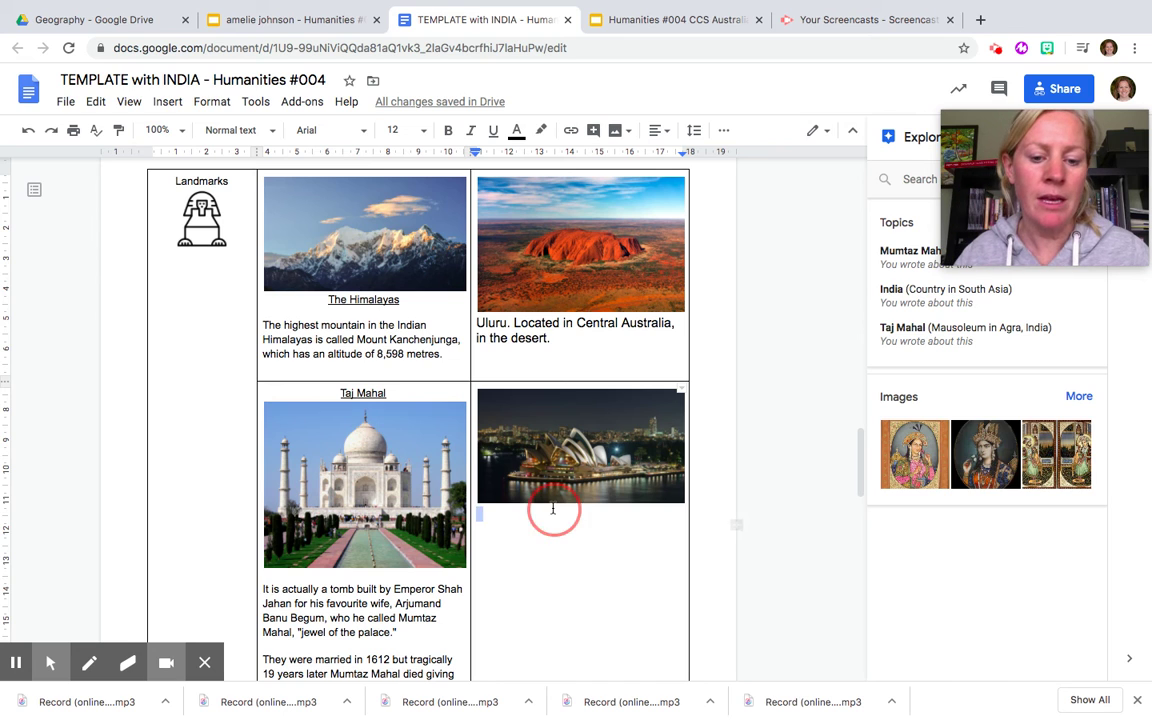
click(529, 527)
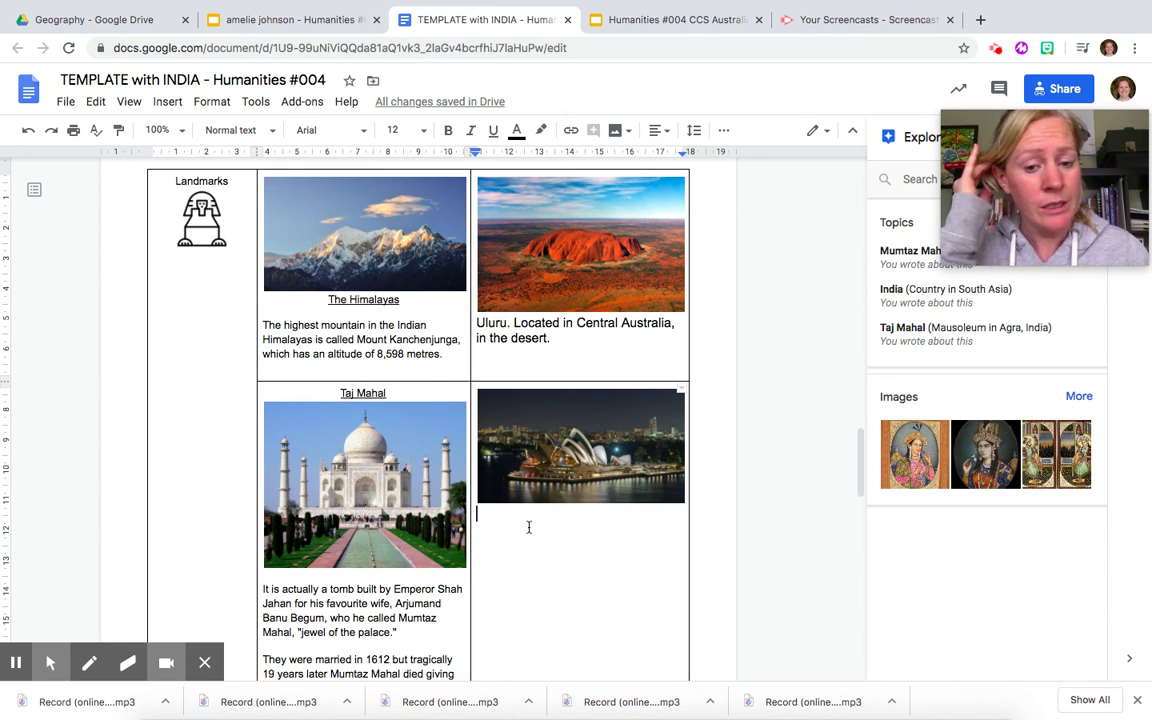
text(Sydney o)
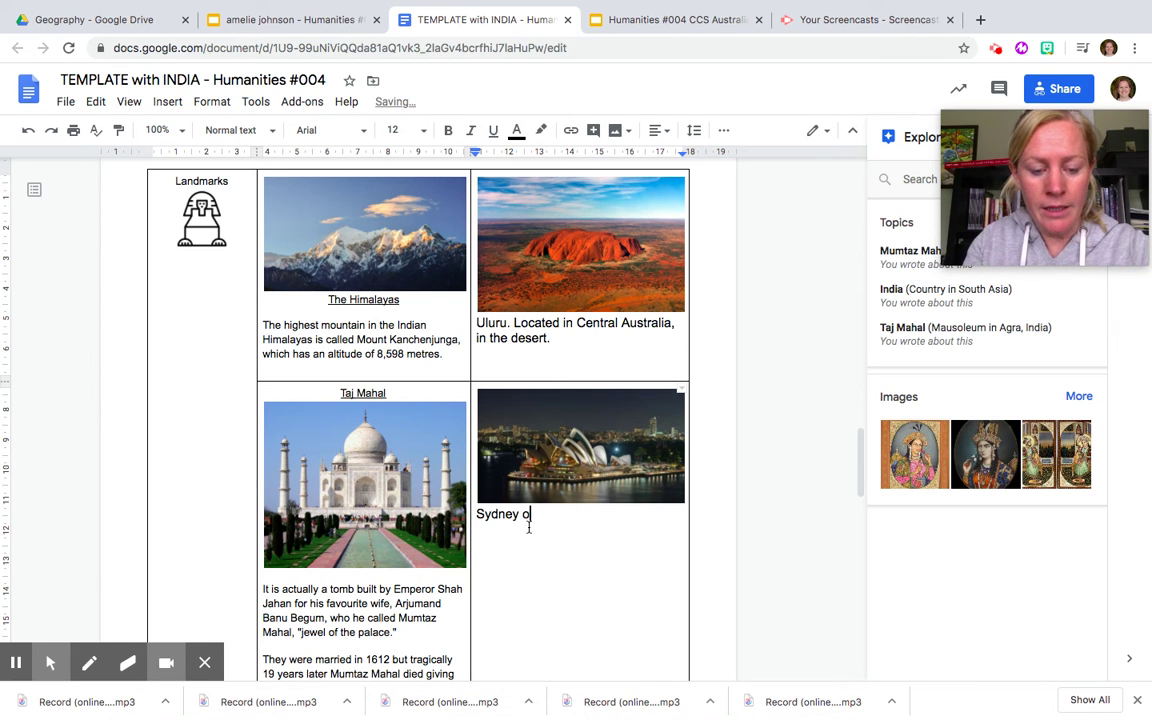
key(BackSpace)
text(O)
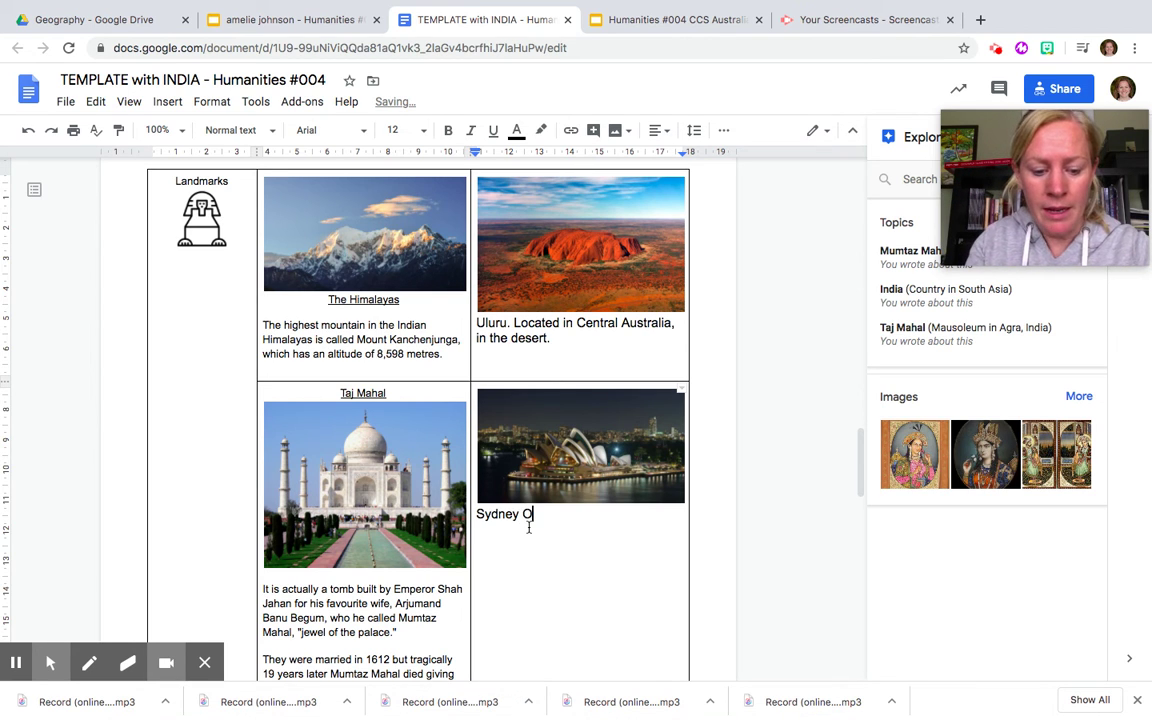
text(pera )
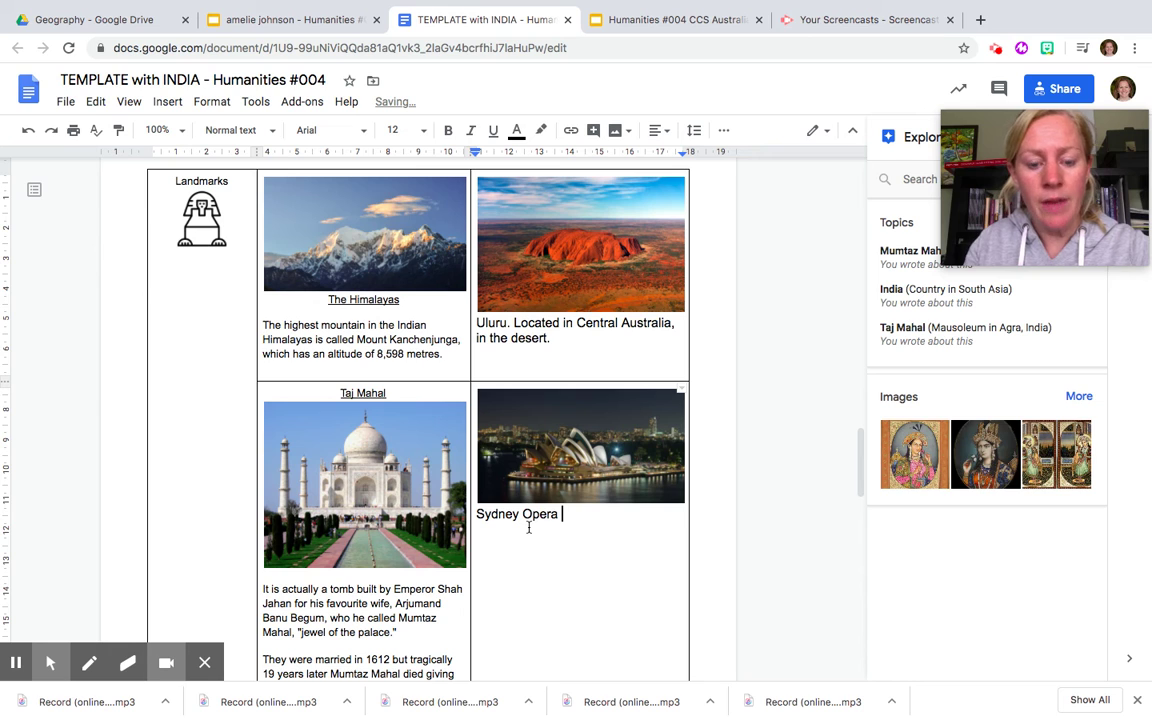
text(House.)
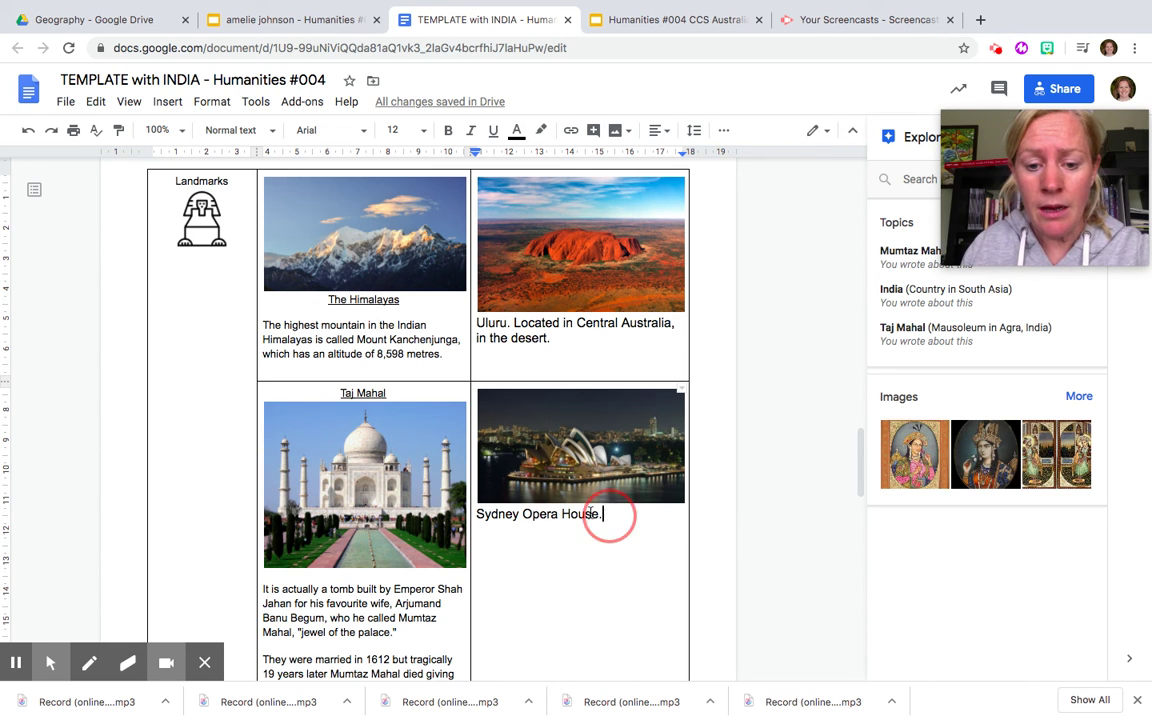
drag(464, 513, 488, 514)
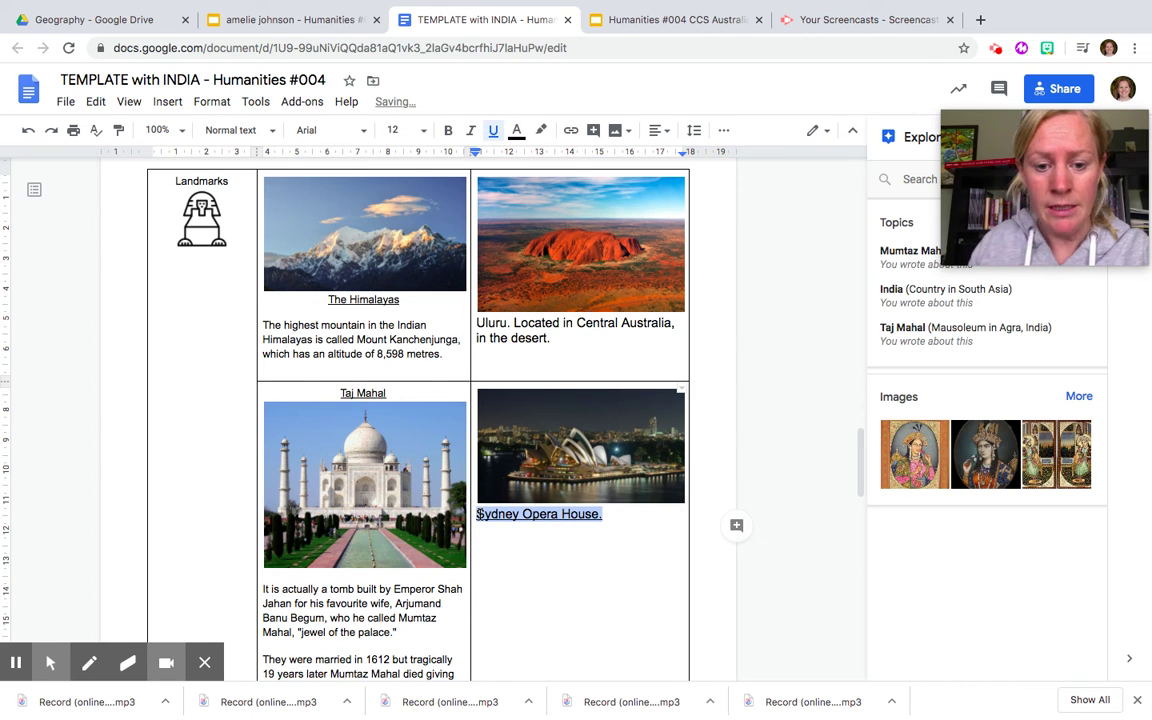
Step: Centre-align the 'Sydney Opera House.' caption and add an empty line after it
click(660, 131)
click(615, 162)
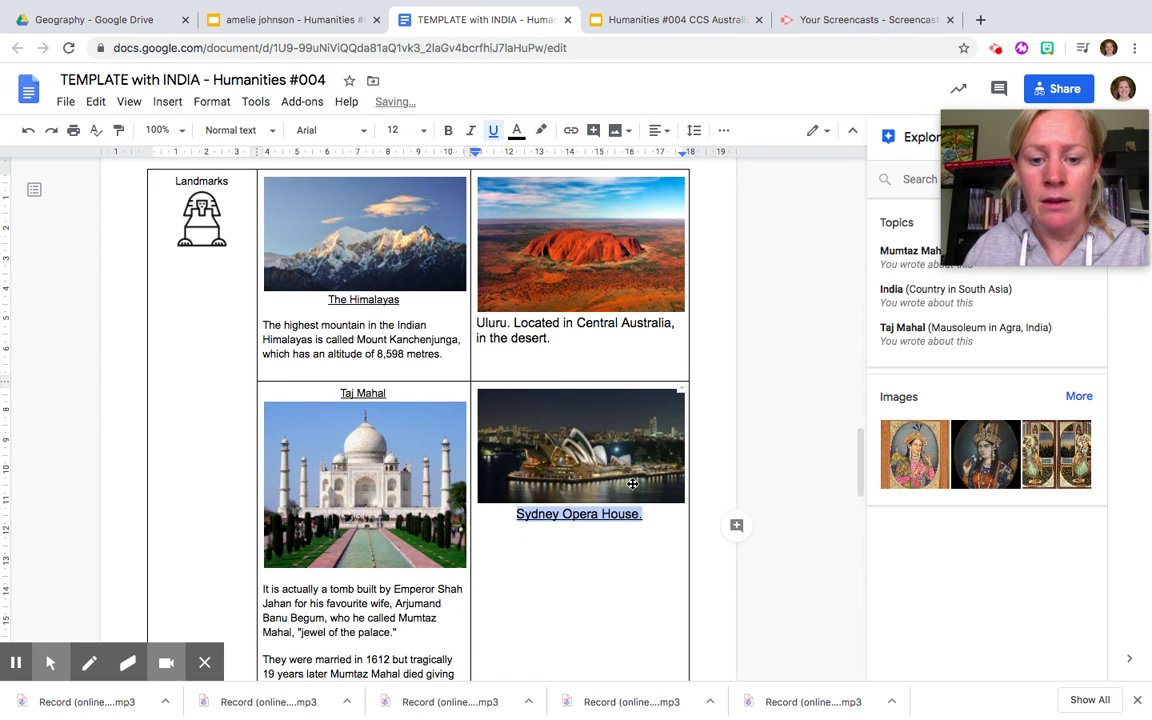
click(652, 512)
key(Return)
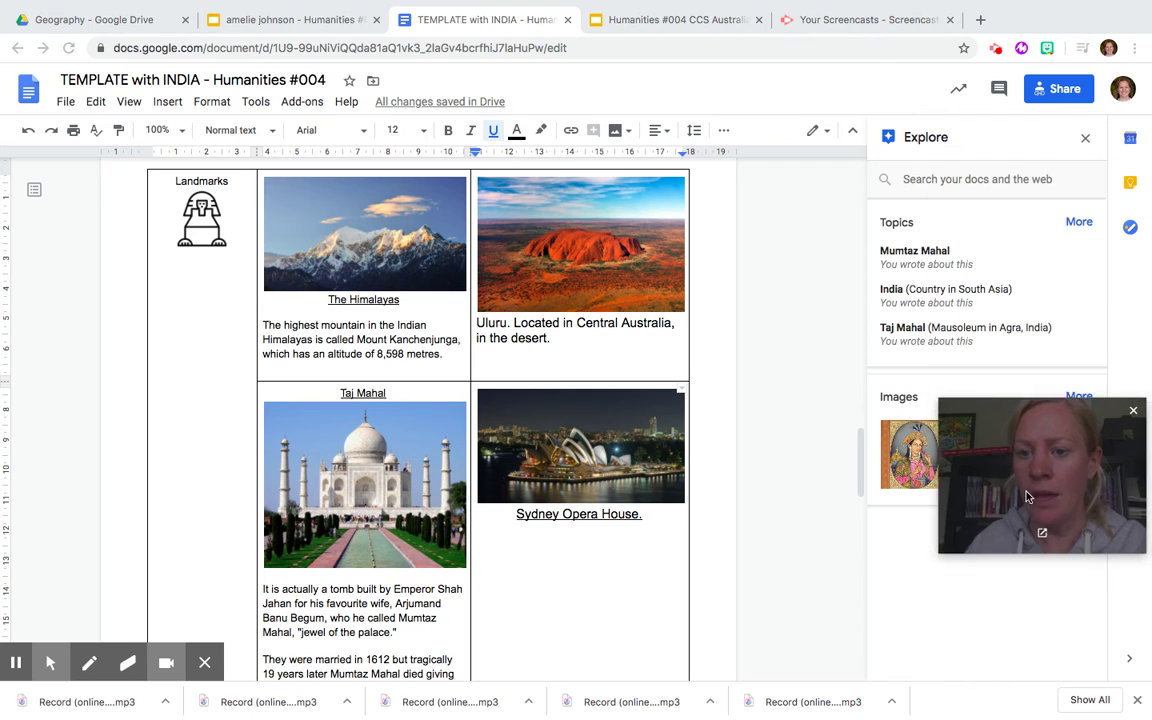
Step: Close the Explore panel and scroll down to the table's Flag row
click(1084, 143)
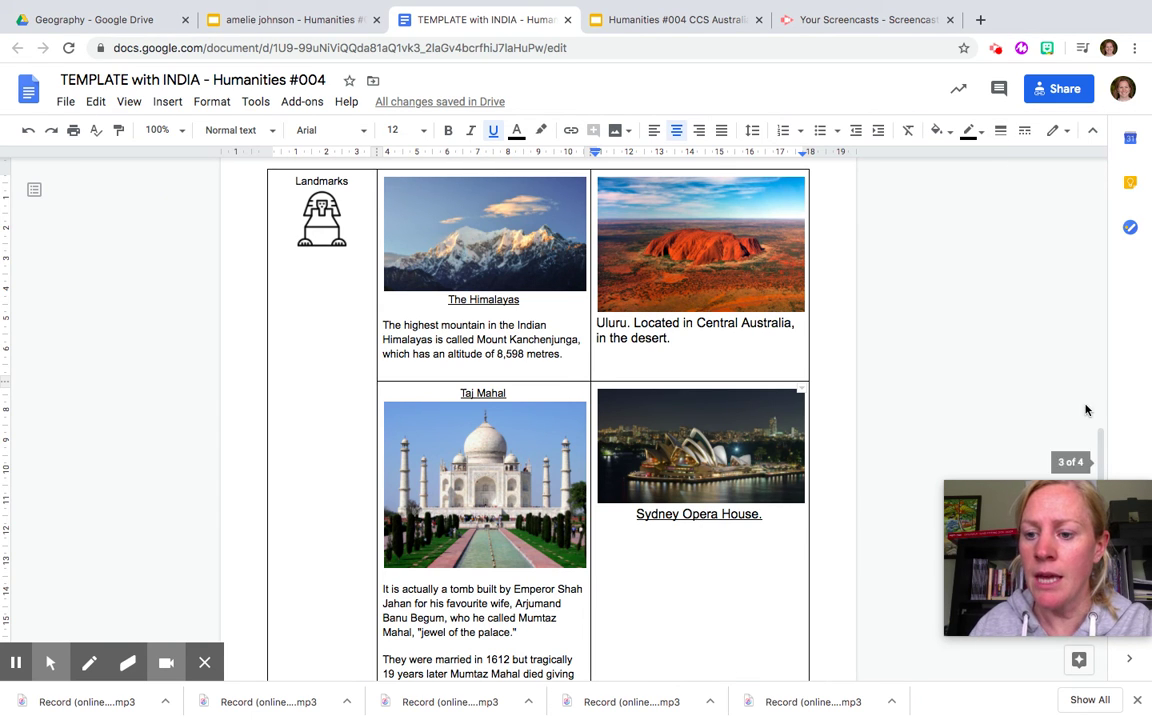
drag(1100, 460, 1052, 468)
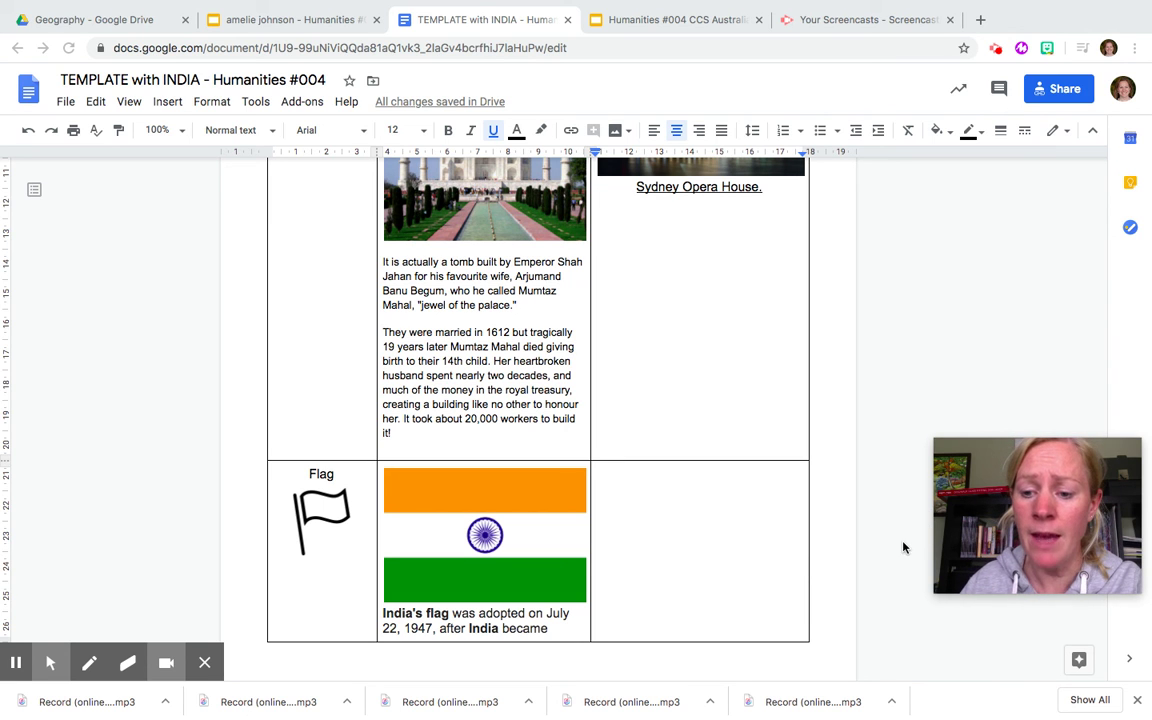
scroll(697, 553, down, 1)
scroll(697, 553, down, 5)
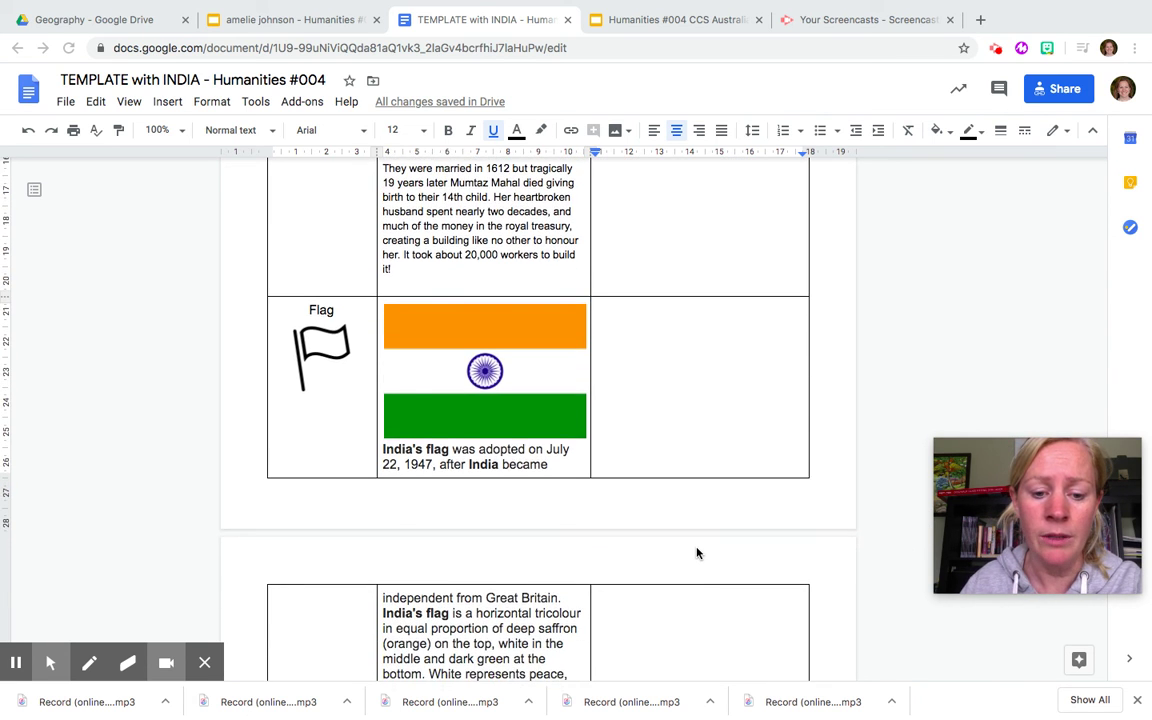